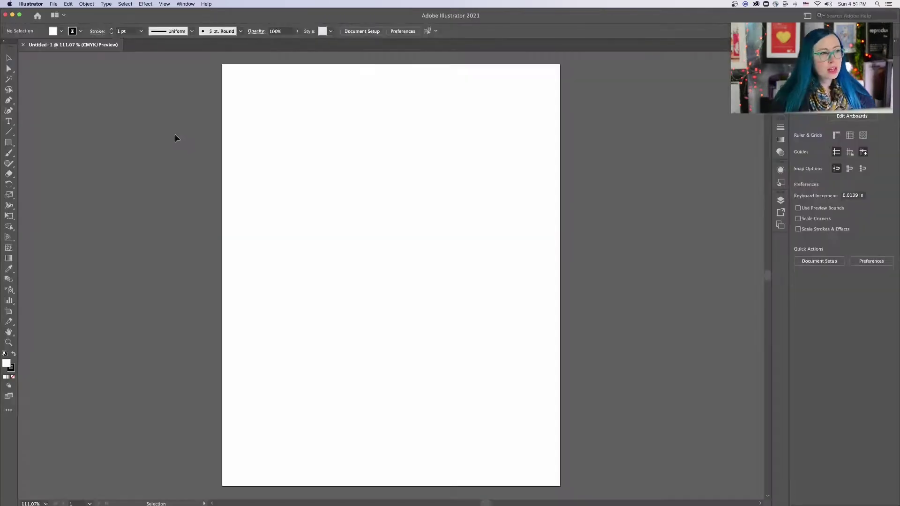
Step: Reveal the Pen tool flyout showing the Add, Delete and Anchor Point tools
left_click(10, 101)
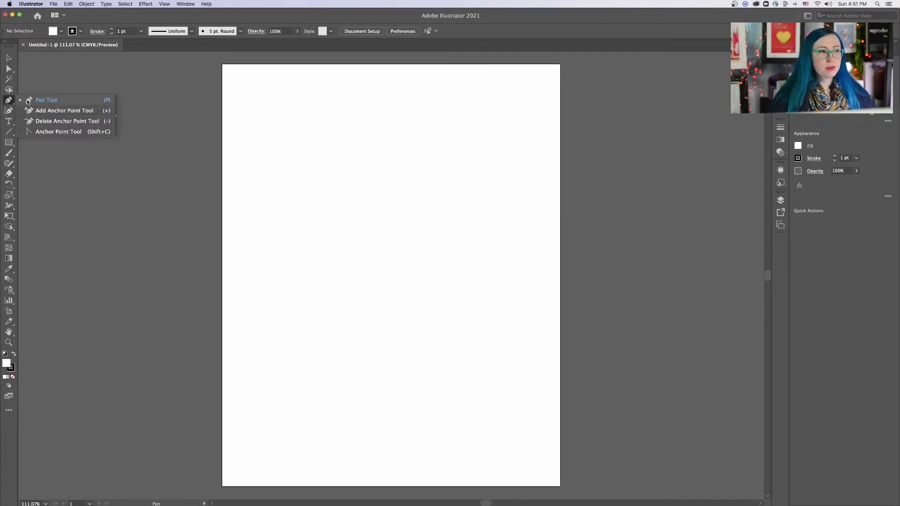
Step: With the Pen tool, place a first anchor near the top and drag a smooth anchor to curve the first segment
left_click(49, 101)
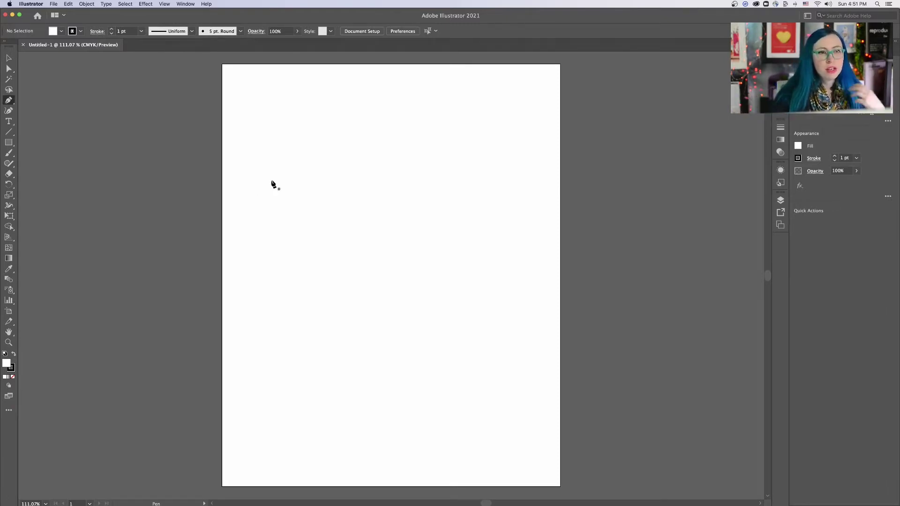
left_click(277, 125)
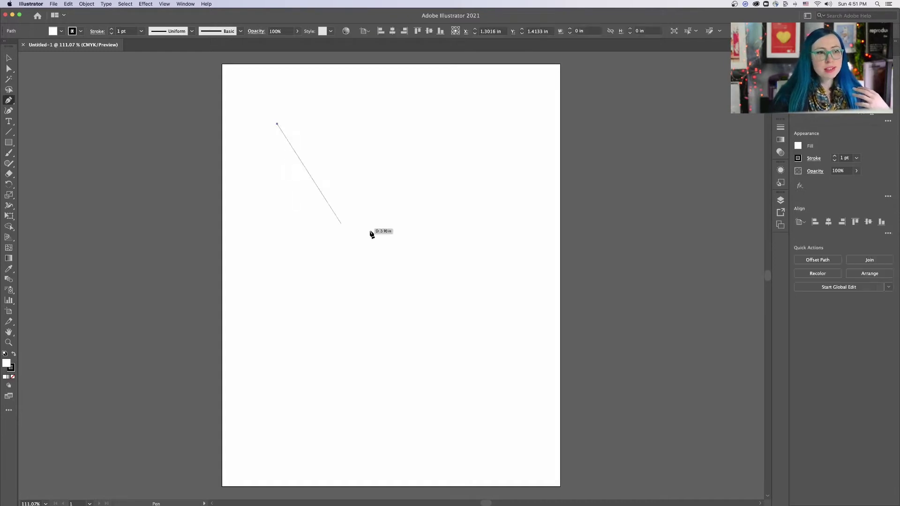
left_click_drag(370, 247, 457, 254)
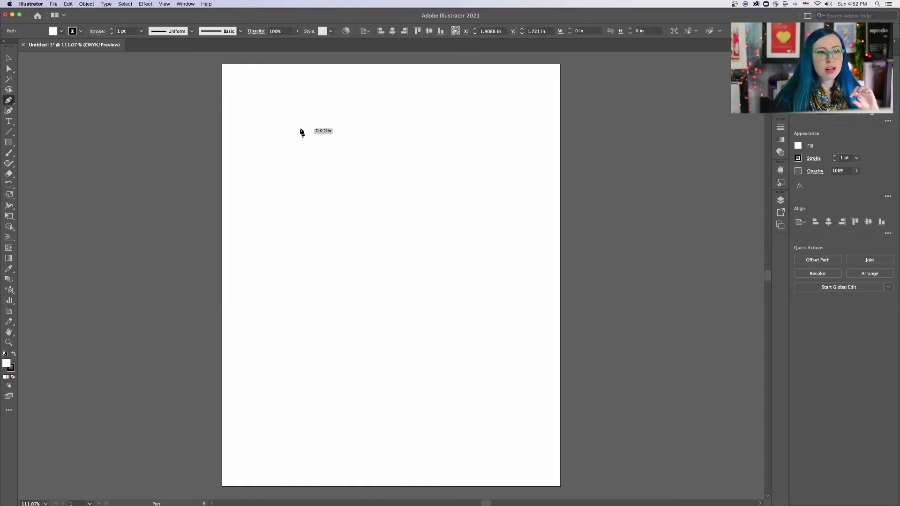
left_click(302, 137)
left_click(430, 172)
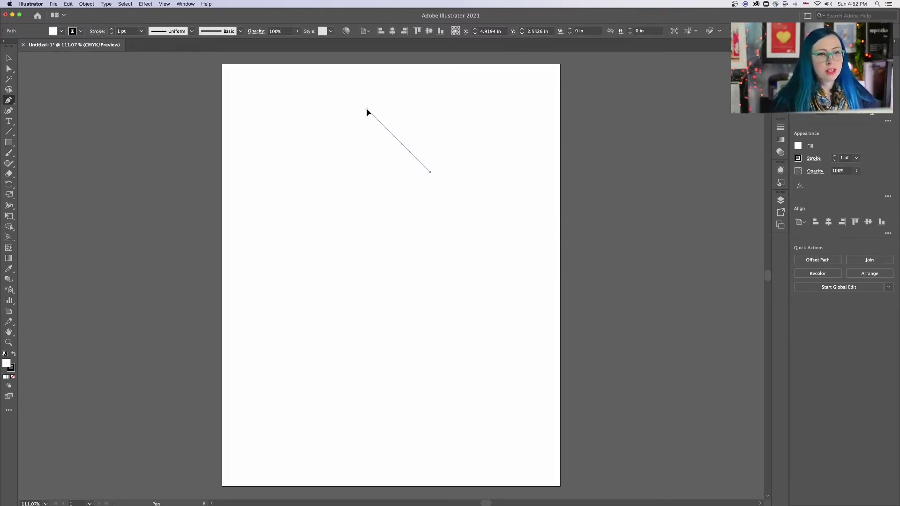
left_click_drag(366, 109, 314, 111)
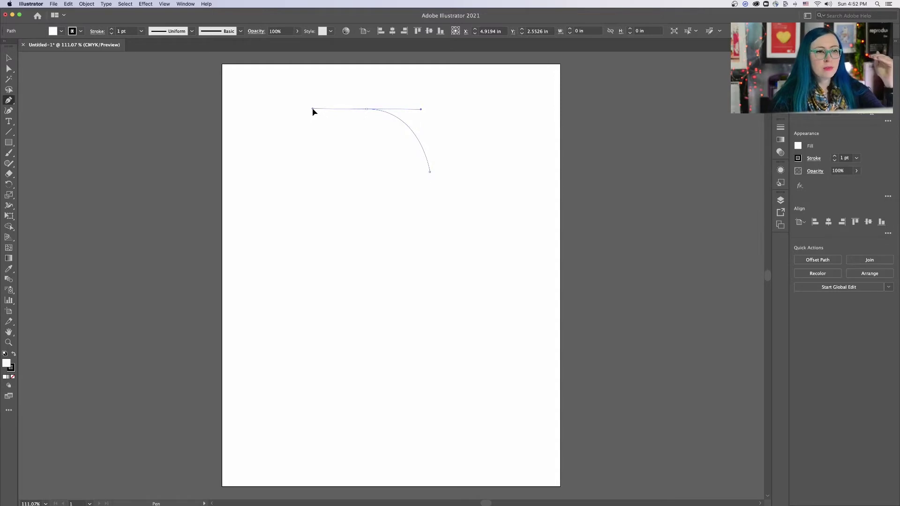
Step: Curve the path down the left side and add a smooth anchor below that bends right
left_click_drag(314, 111, 314, 111)
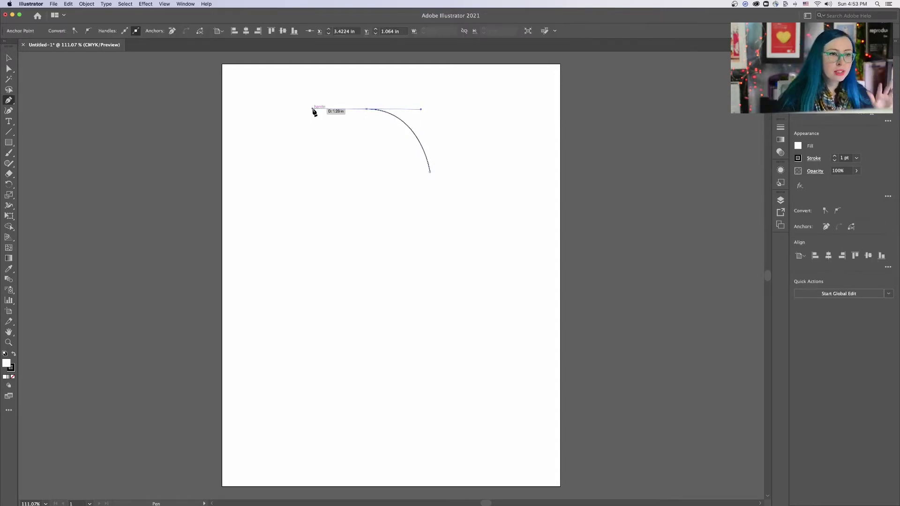
left_click(305, 173)
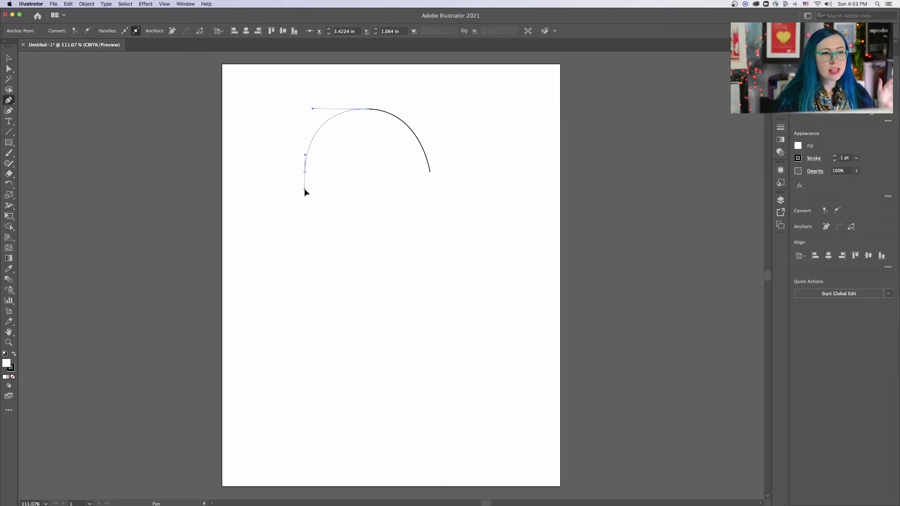
left_click_drag(305, 190, 305, 188)
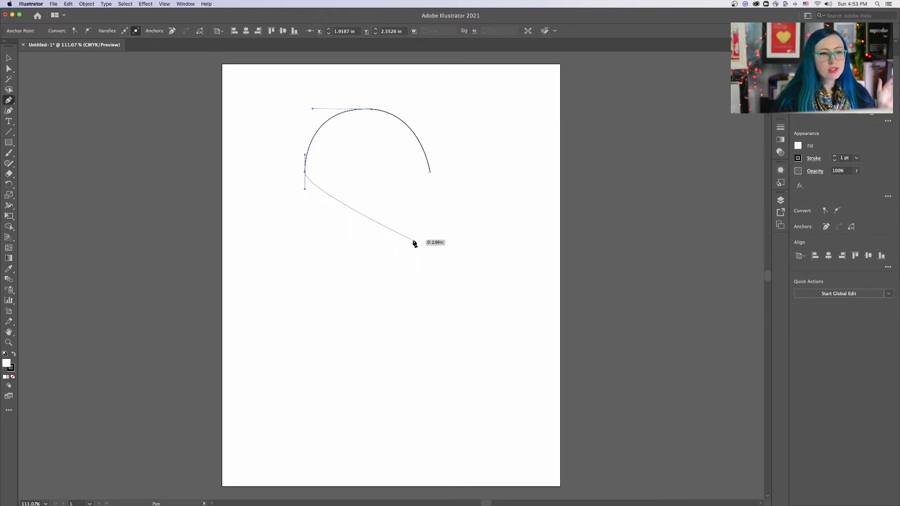
left_click_drag(367, 222, 422, 224)
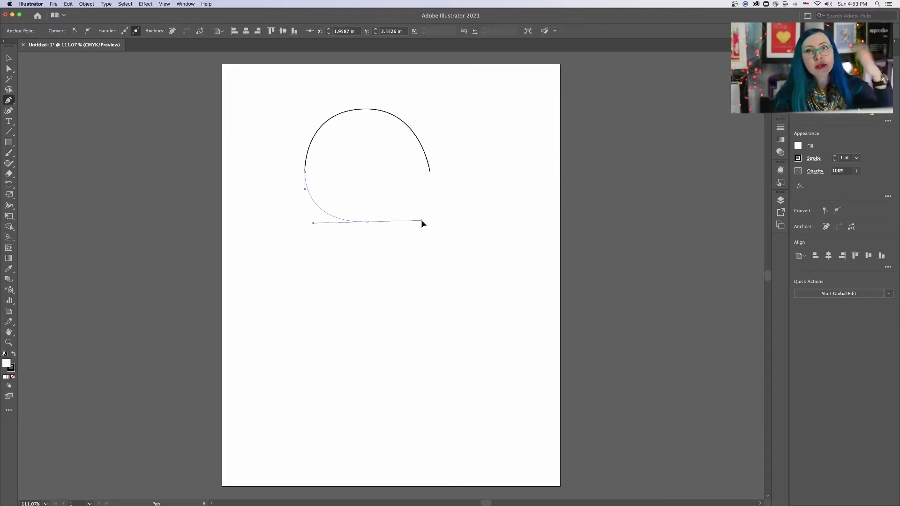
left_click_drag(422, 224, 412, 224)
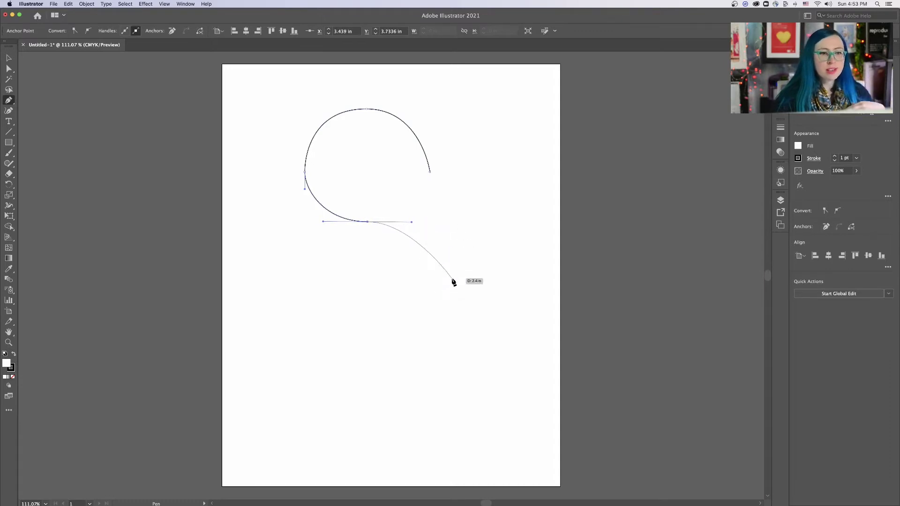
Step: Add smooth anchors on the right side, bottom and lower left to finish the S, then switch to Selection
left_click_drag(452, 280, 450, 278)
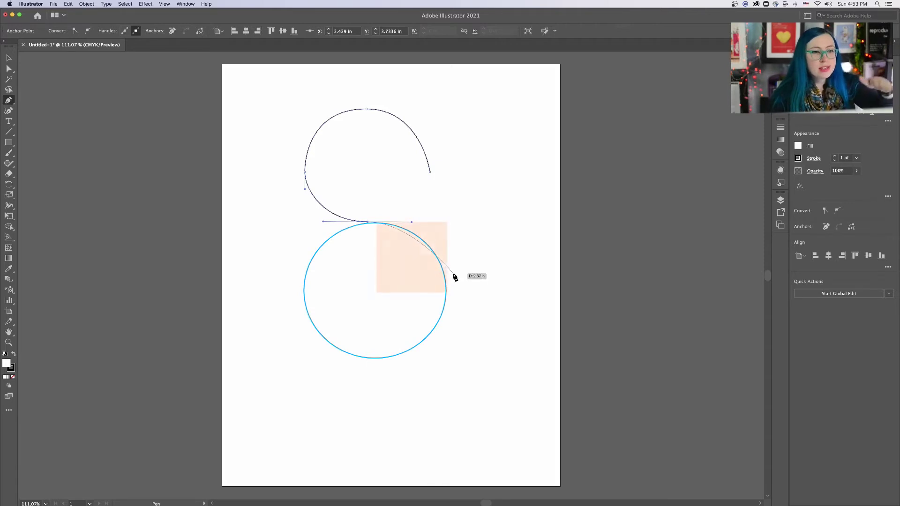
left_click_drag(455, 279, 457, 314)
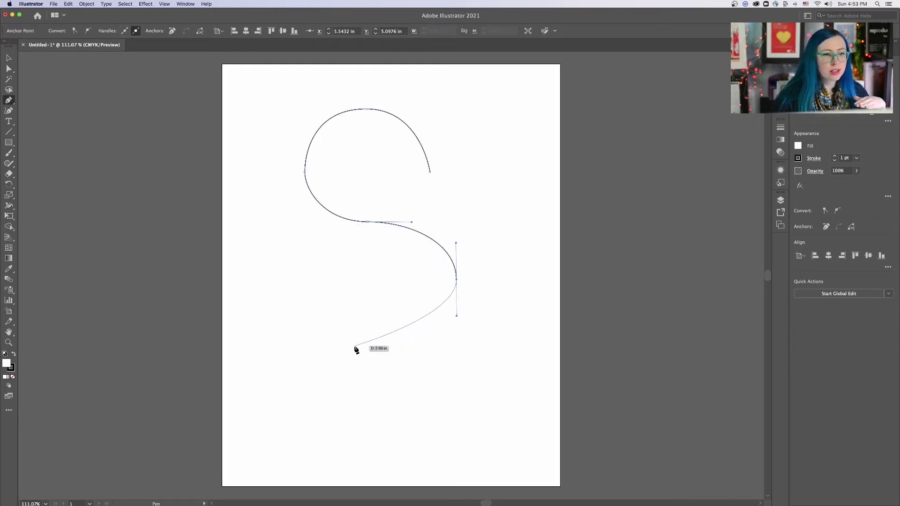
left_click_drag(371, 356, 285, 355)
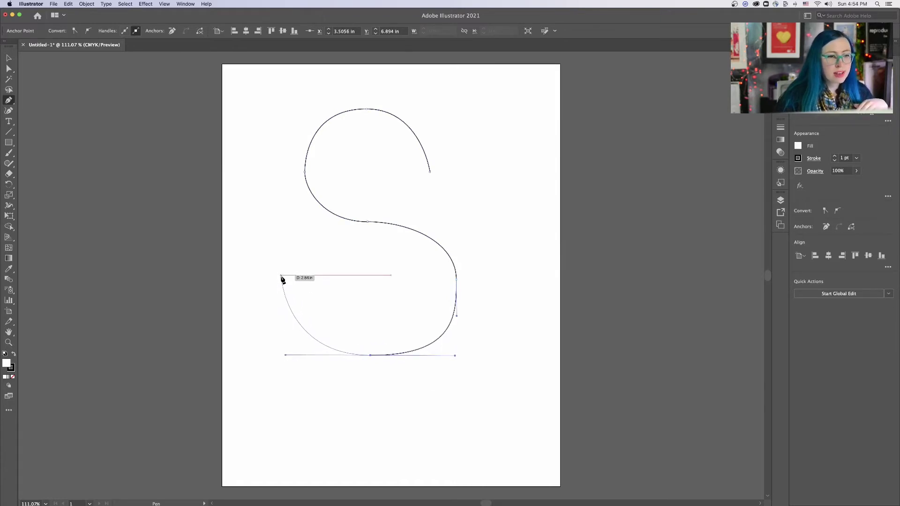
left_click_drag(279, 276, 284, 241)
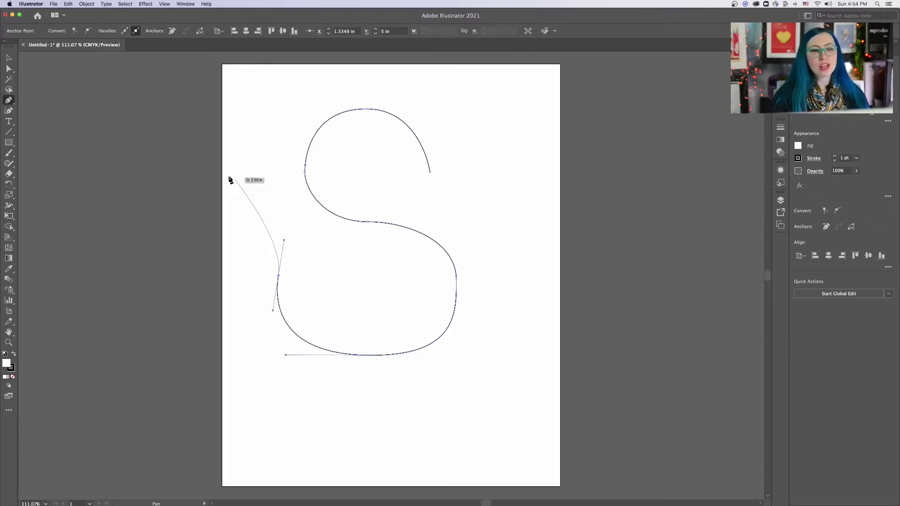
left_click(9, 59)
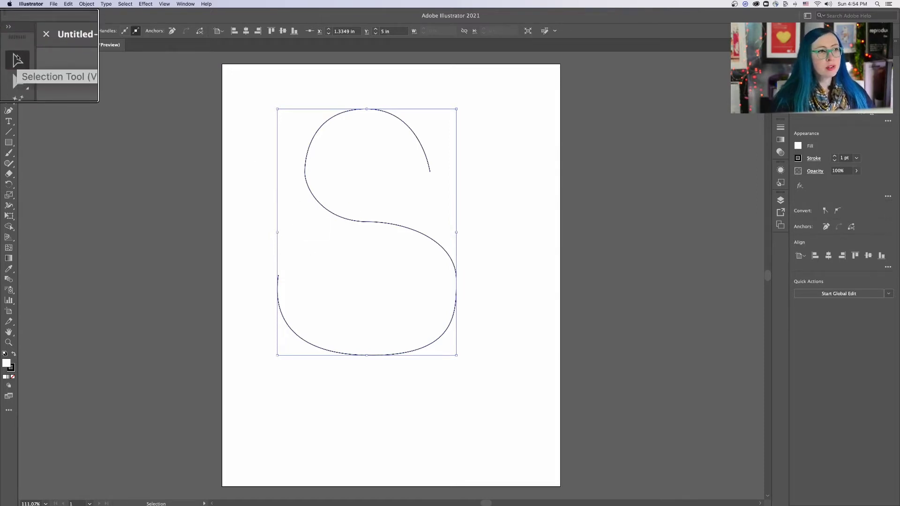
Step: Drag the S path slightly right and down, then reselect it
left_click(506, 212)
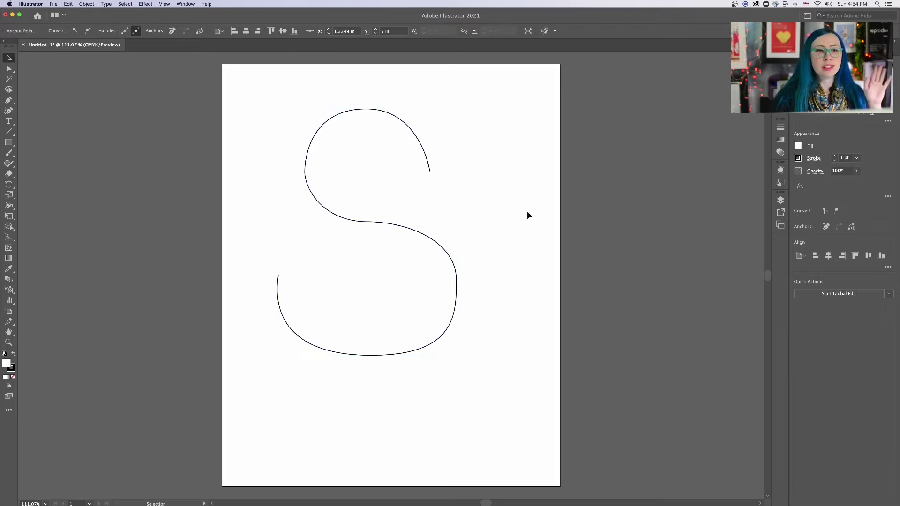
left_click_drag(402, 121, 424, 145)
left_click(557, 202)
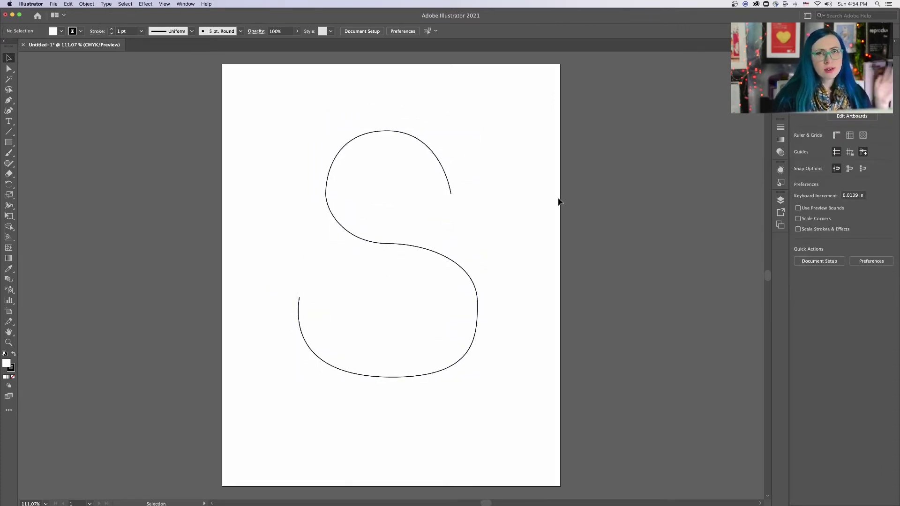
left_click(406, 246)
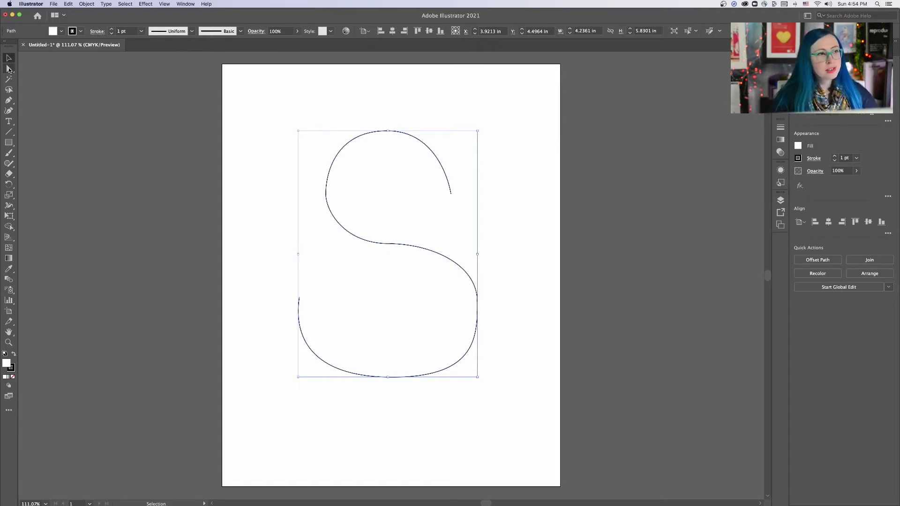
Step: With Direct Selection, lengthen the upper-left anchor's handles and extend the top anchor's right handle
left_click(9, 70)
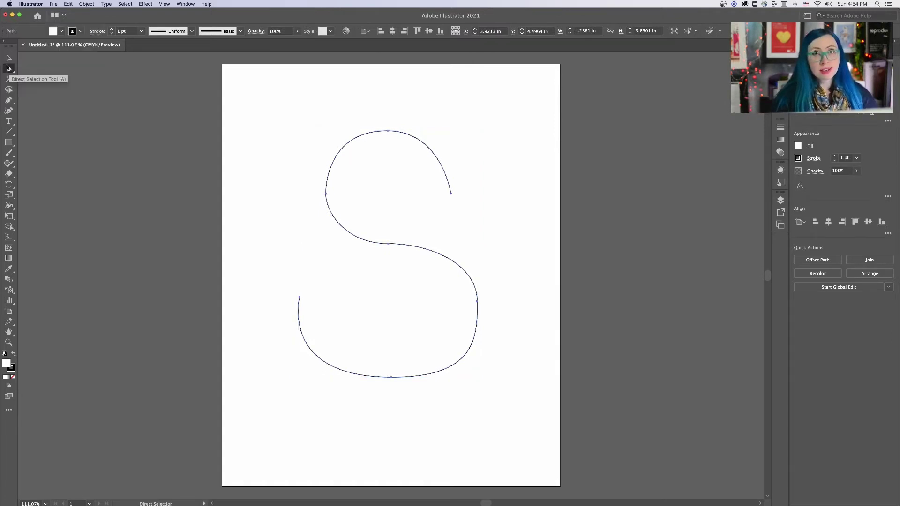
left_click(326, 194)
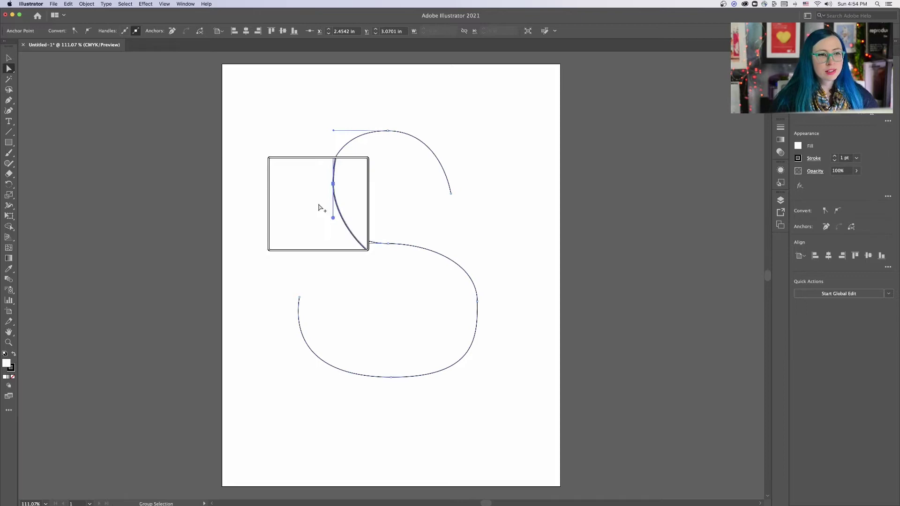
left_click_drag(326, 174, 326, 178)
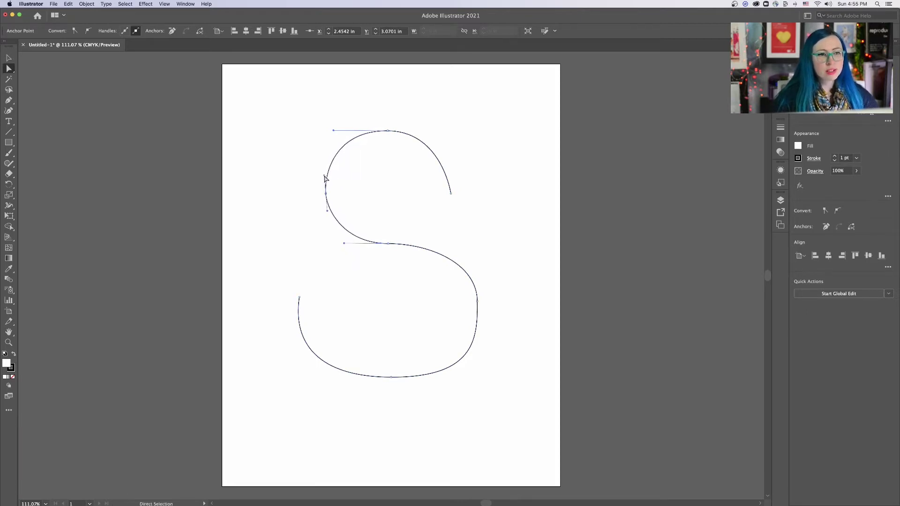
left_click_drag(327, 214, 327, 217)
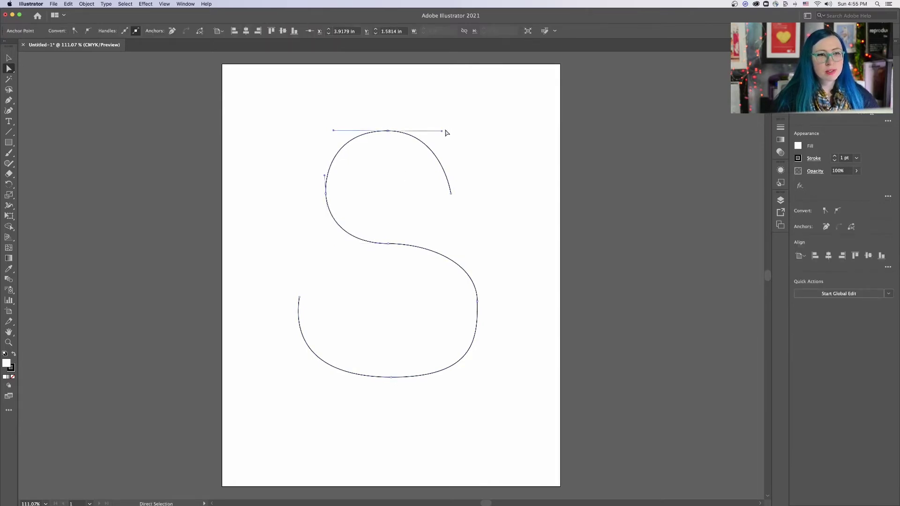
left_click_drag(442, 132, 451, 131)
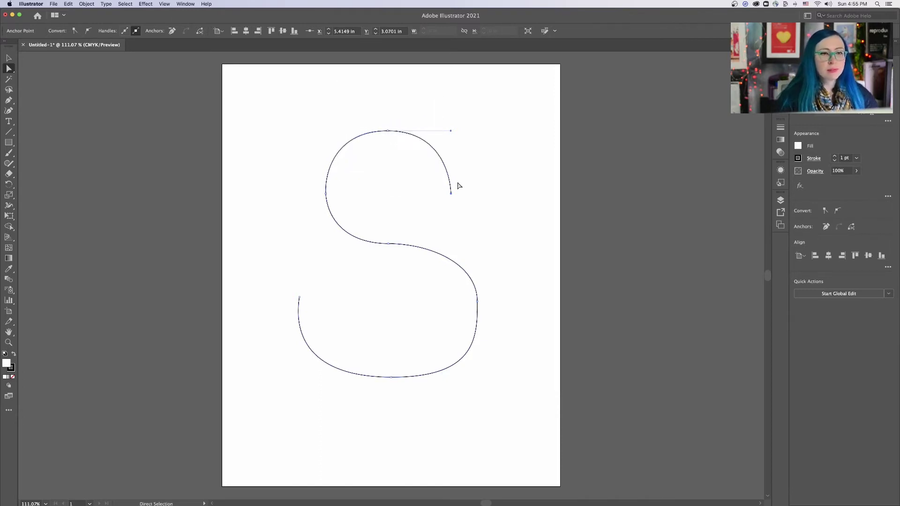
Step: Tilt the middle anchor's curve and move that anchor down and to the right
left_click(440, 248)
left_click_drag(434, 245, 433, 250)
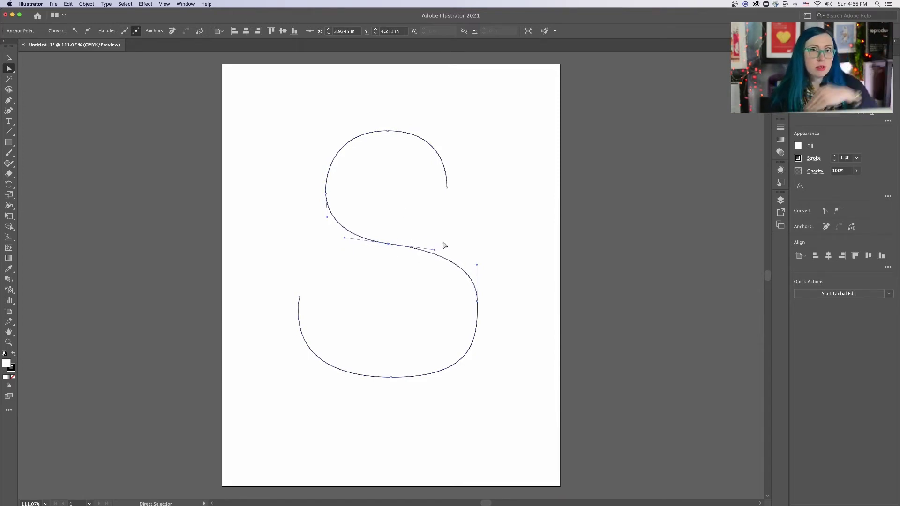
left_click_drag(435, 252, 436, 264)
left_click(482, 307)
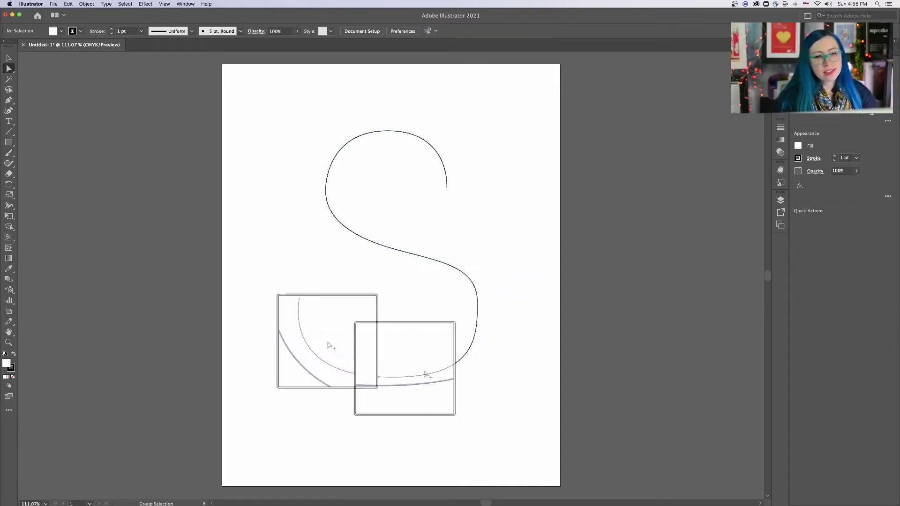
Step: Drag the right, bottom and lower-end anchors down and outward to deepen and widen the lower bowl
left_click_drag(477, 304, 476, 325)
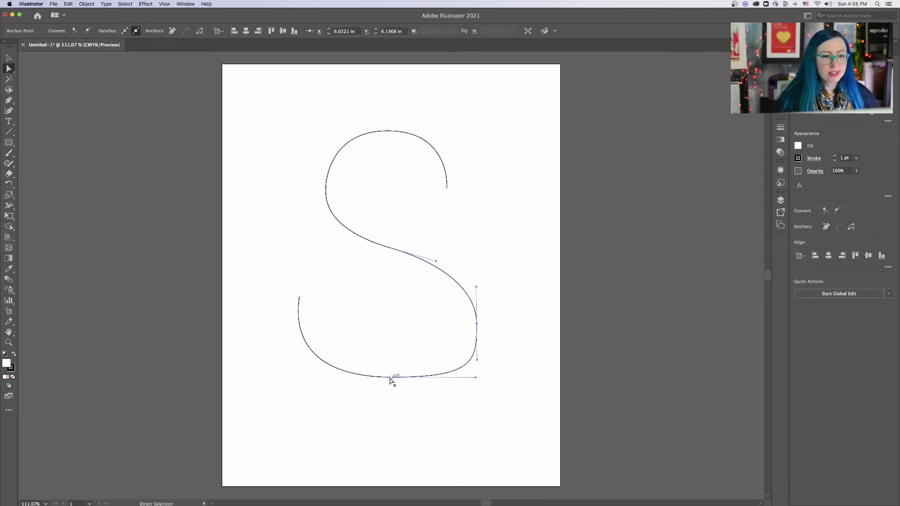
left_click_drag(391, 378, 379, 409)
left_click_drag(299, 298, 288, 309)
left_click(471, 320)
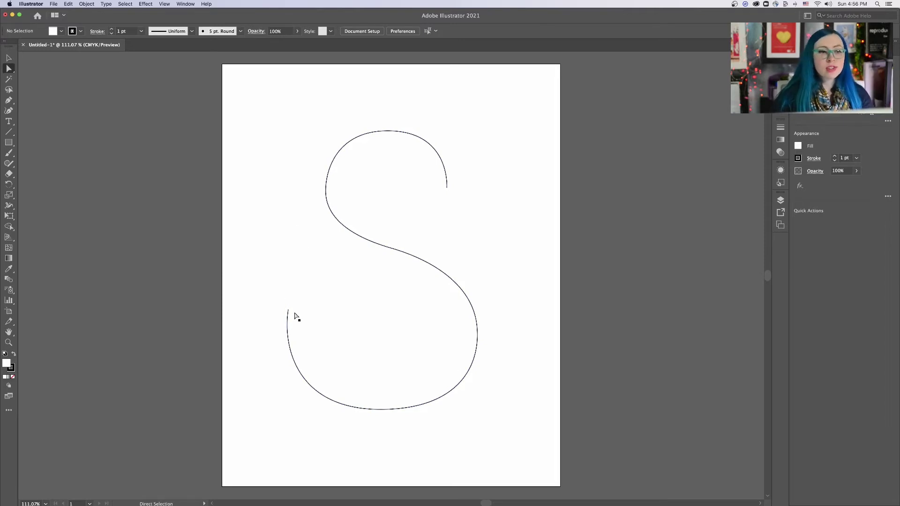
left_click(326, 193)
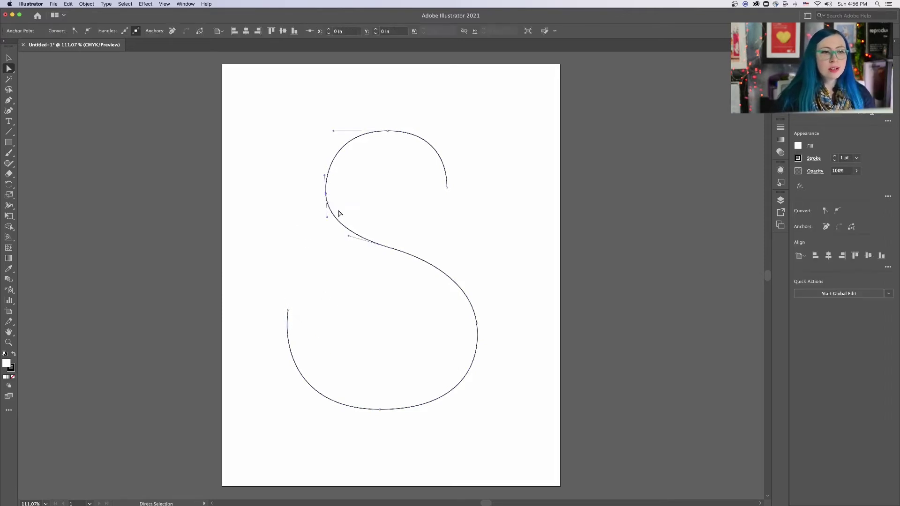
left_click(301, 169)
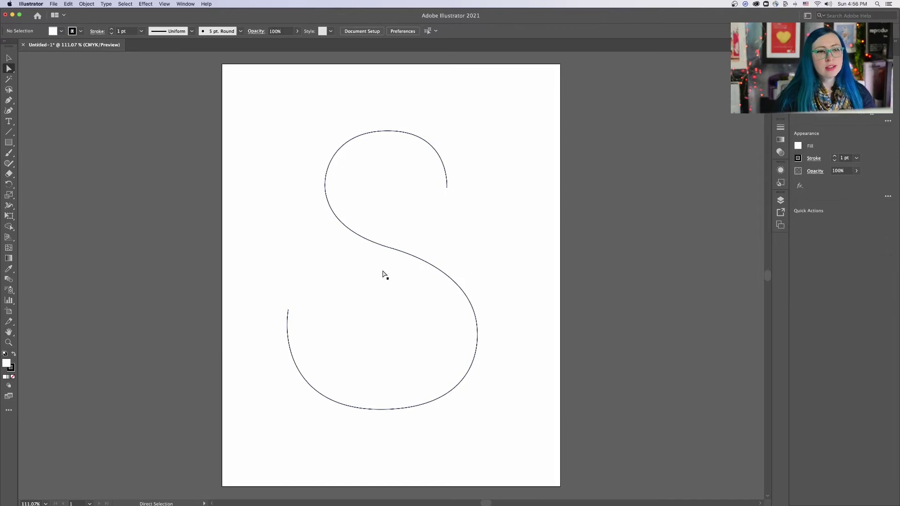
Step: Add a new anchor on the S's top curve with the Add Anchor Point tool
left_click(10, 100)
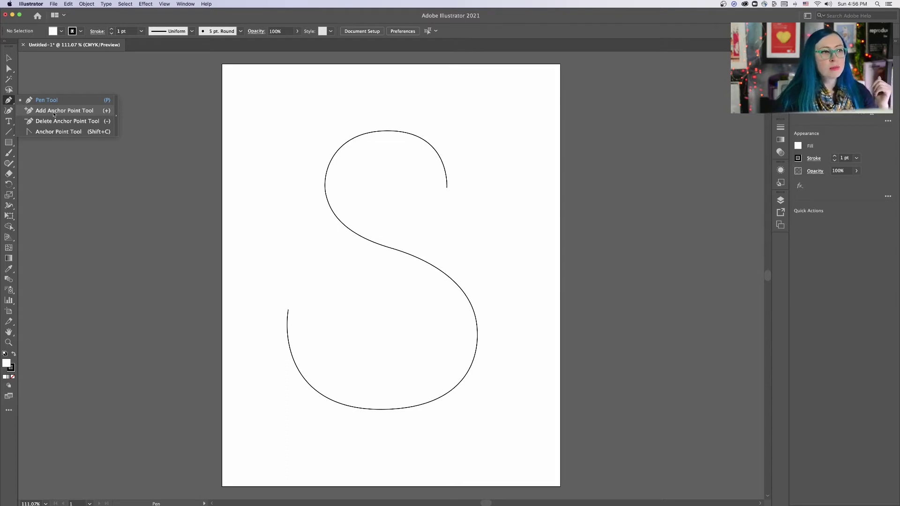
left_click(54, 113)
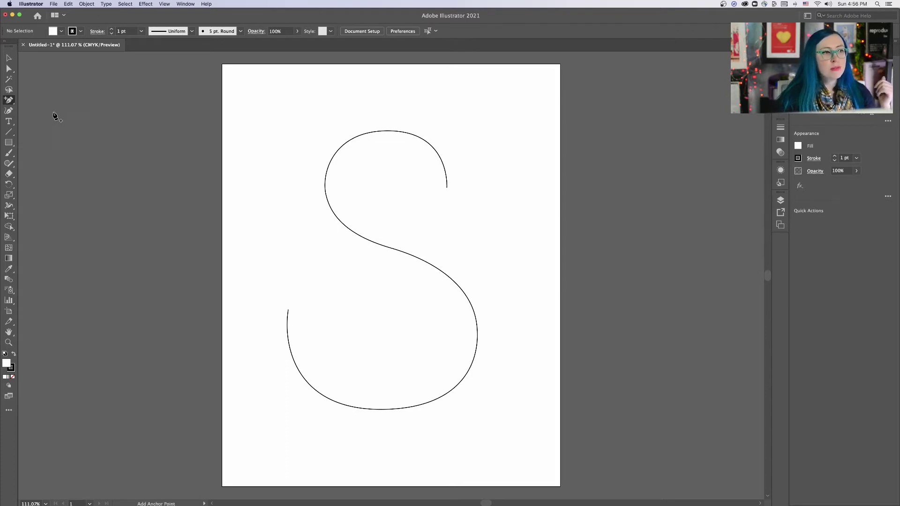
left_click(420, 137)
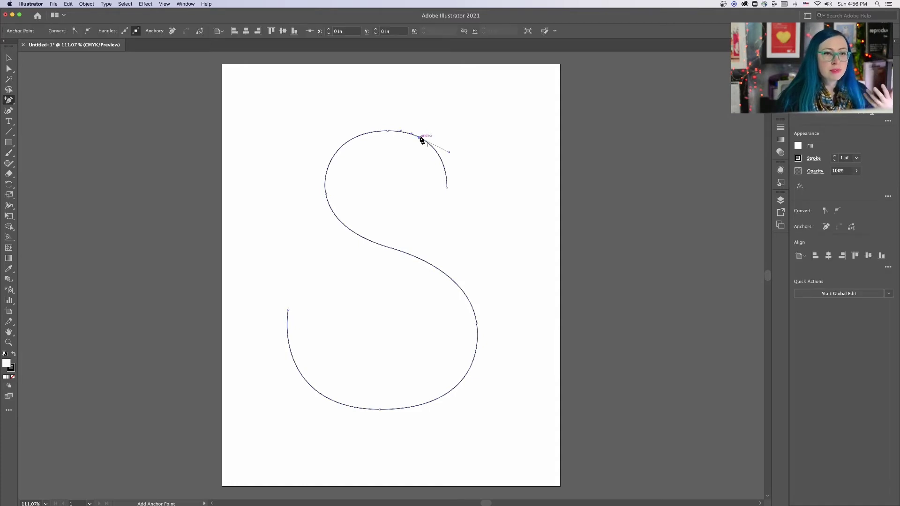
Step: Drag the new anchor up and right into a long hook, comparing with undo/redo, then reselect it
key("a")
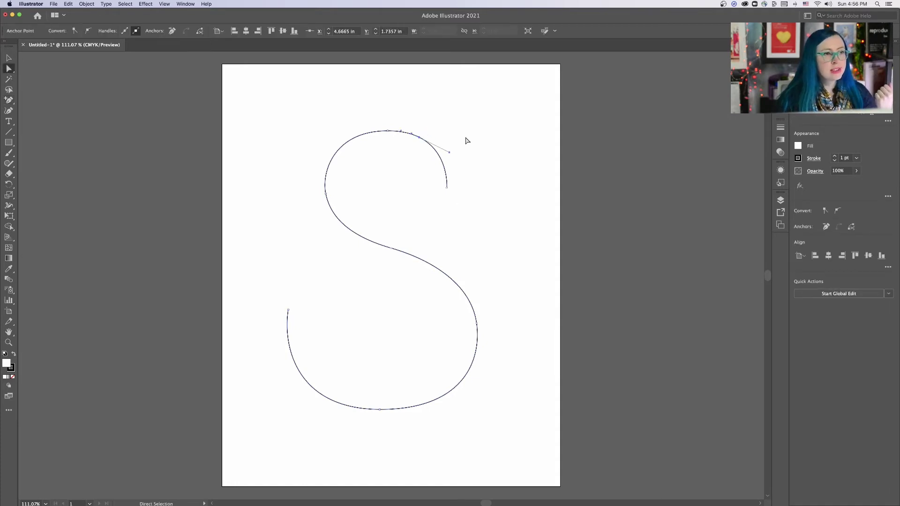
key("alt")
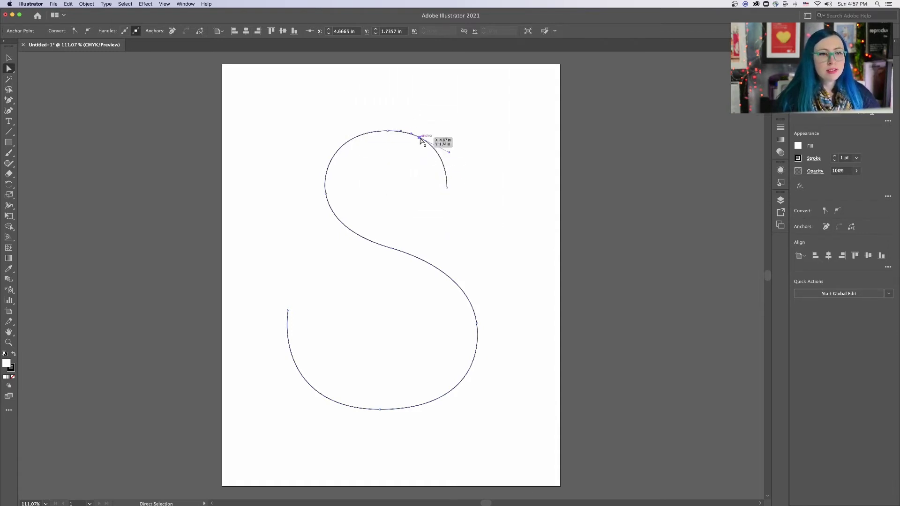
left_click_drag(423, 138, 520, 99)
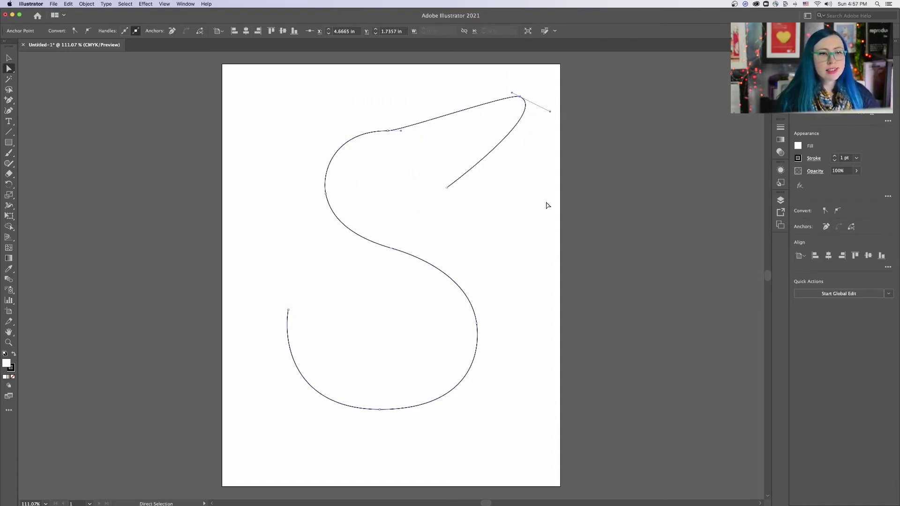
left_click(498, 270)
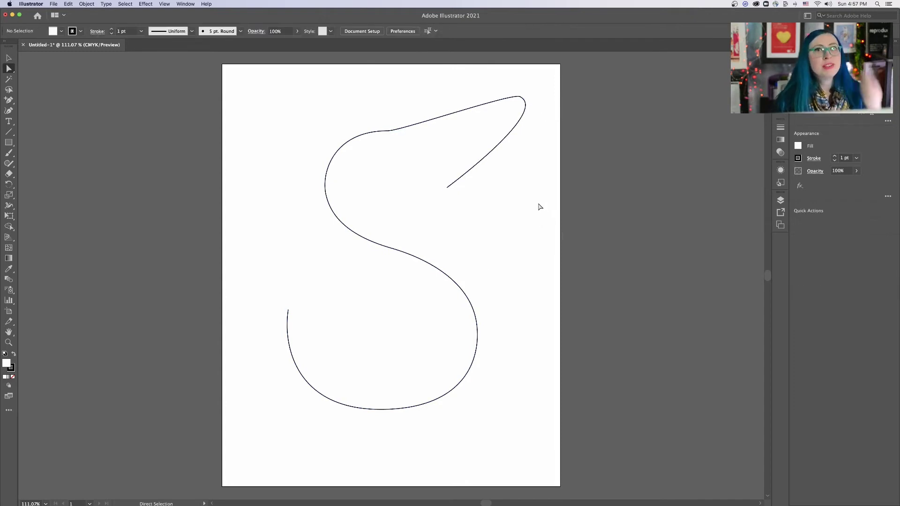
key("super+z")
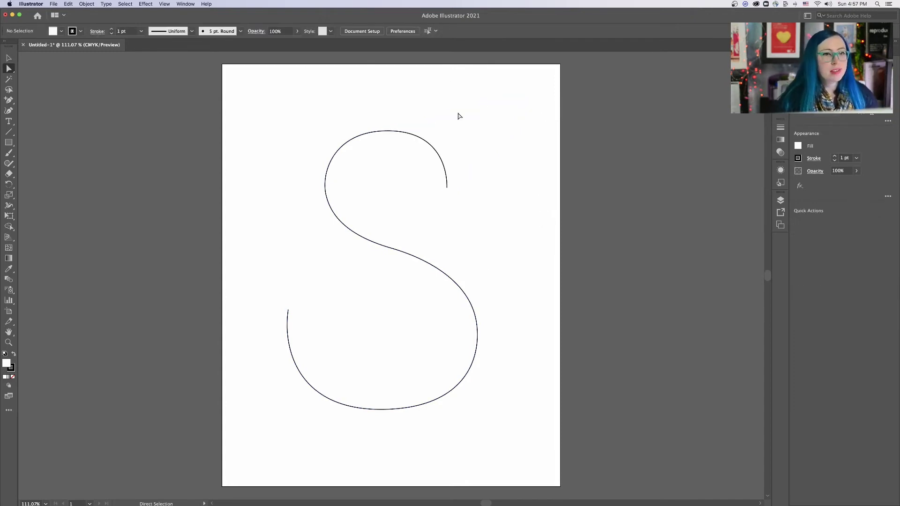
key("super+shift+z")
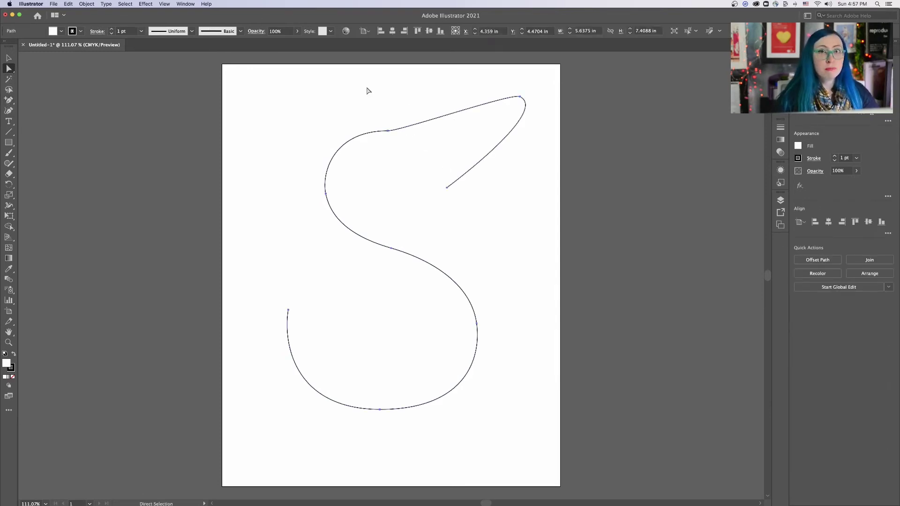
key("super+z")
key("super+shift+z")
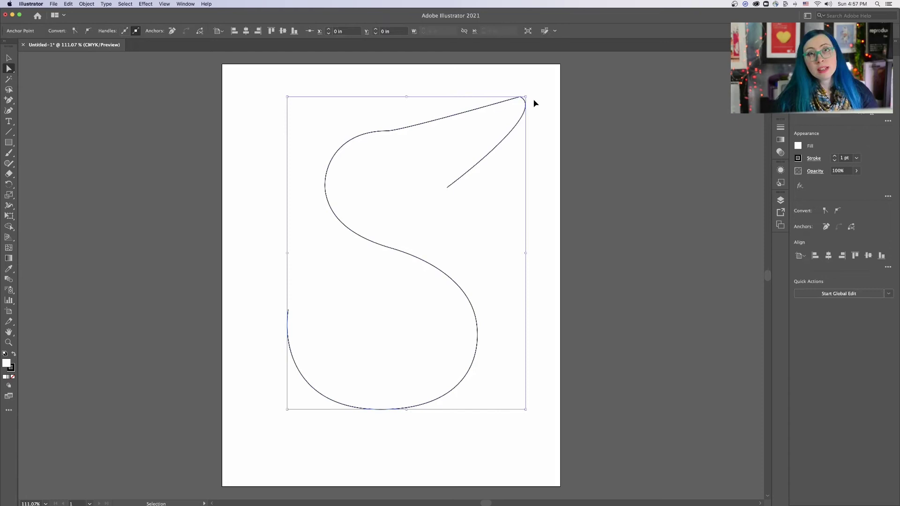
left_click(534, 100)
left_click(519, 96)
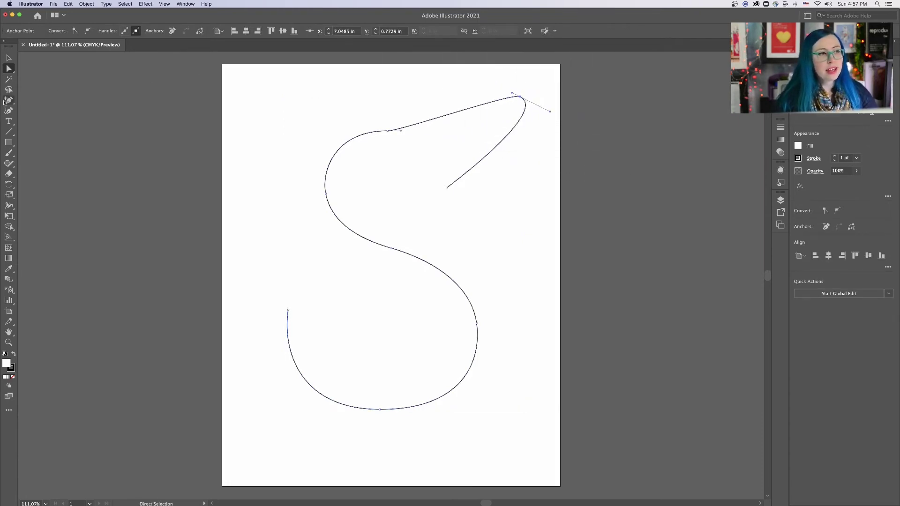
left_click_drag(8, 99, 46, 132)
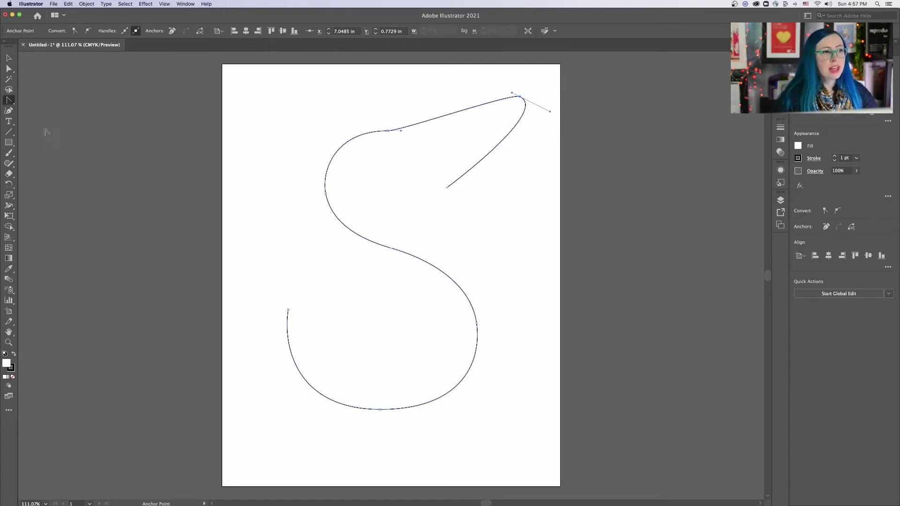
left_click(519, 97)
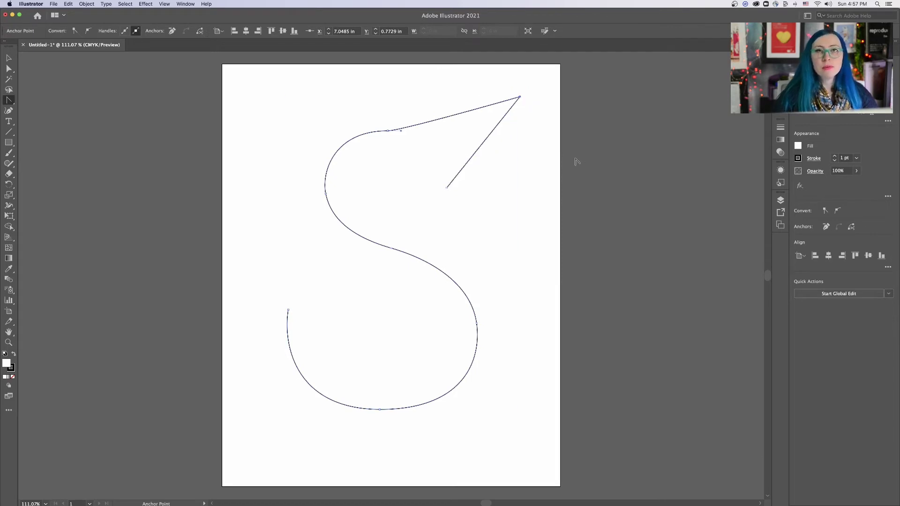
left_click_drag(519, 97, 550, 111)
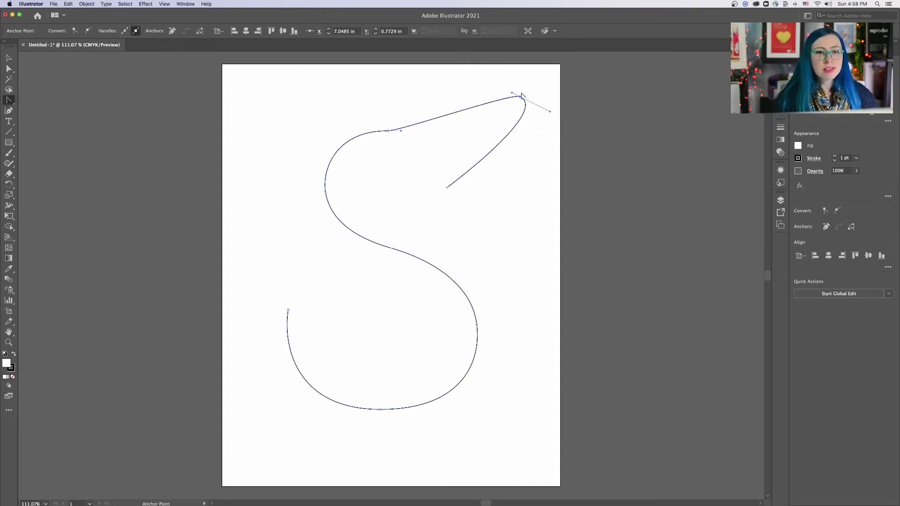
Step: Try reshaping the top anchor's handle, then undo that change
left_click_drag(521, 95, 446, 103)
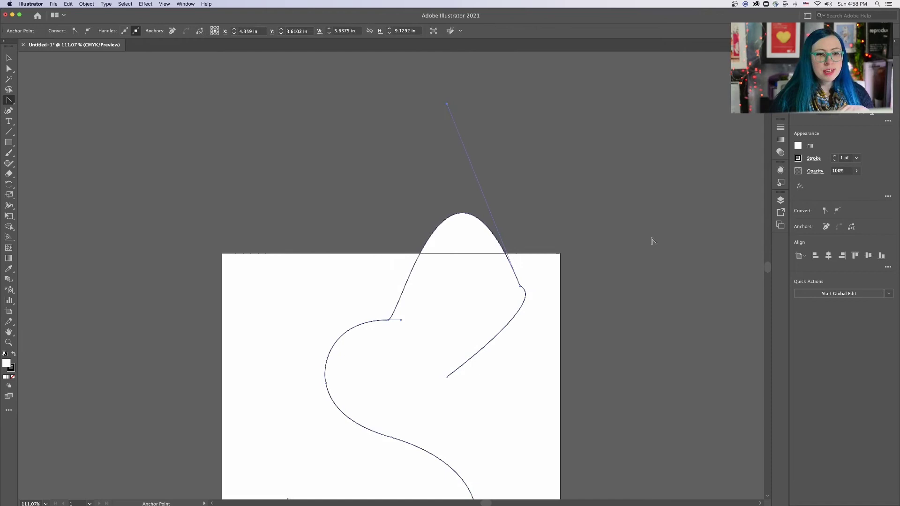
key("super+z")
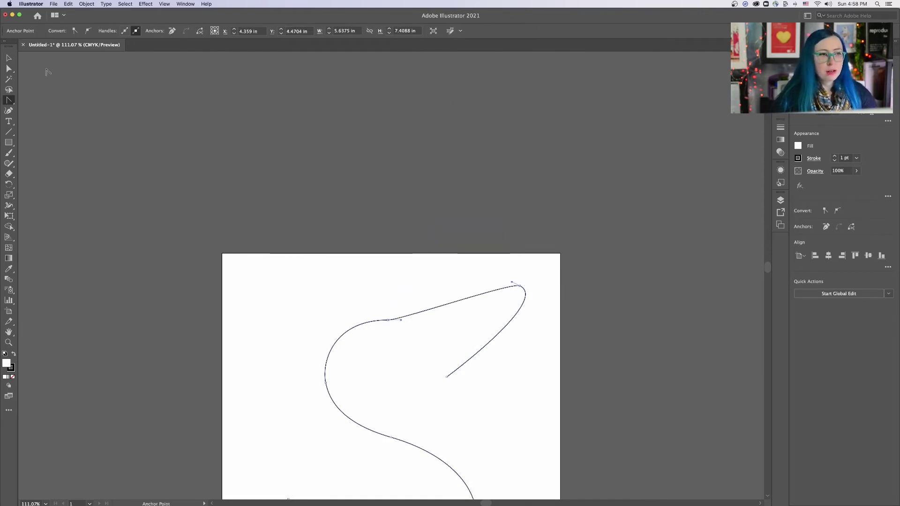
left_click(10, 69)
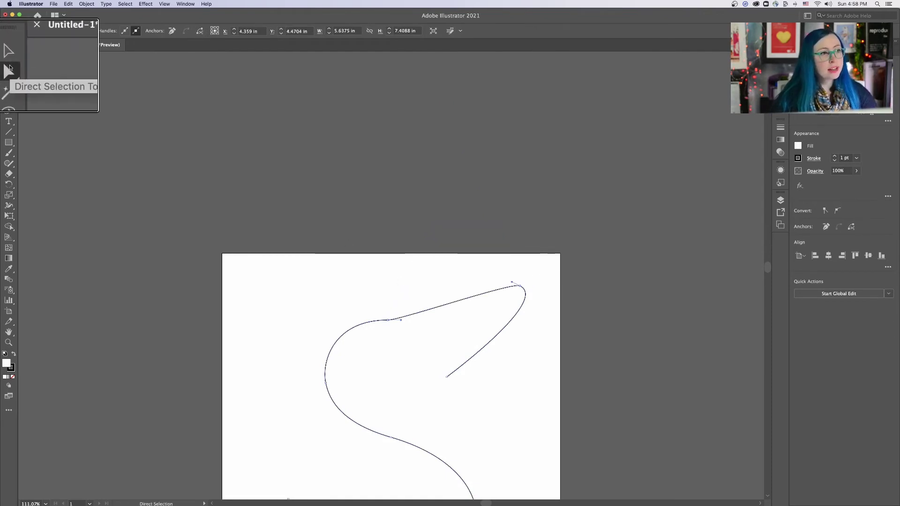
left_click(456, 293)
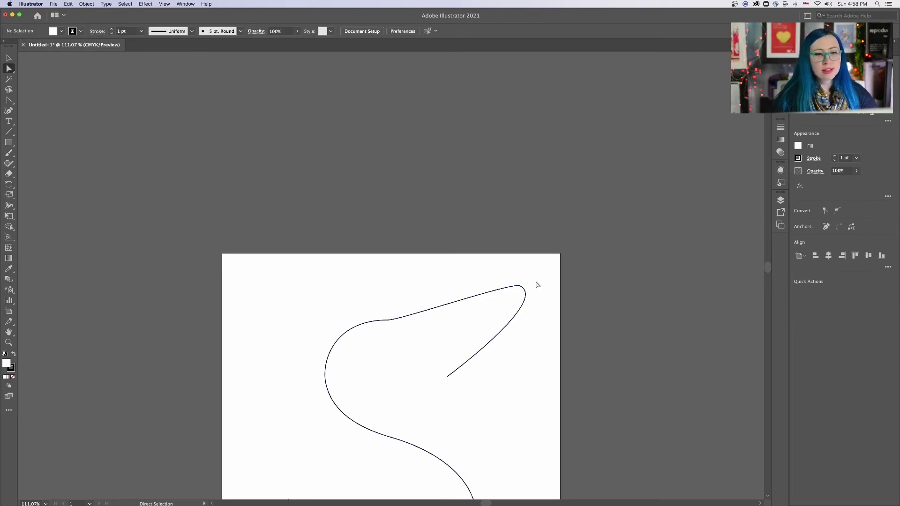
Step: Undo the extra top-right segment, then deselect and scroll to view the whole S
left_click(519, 287)
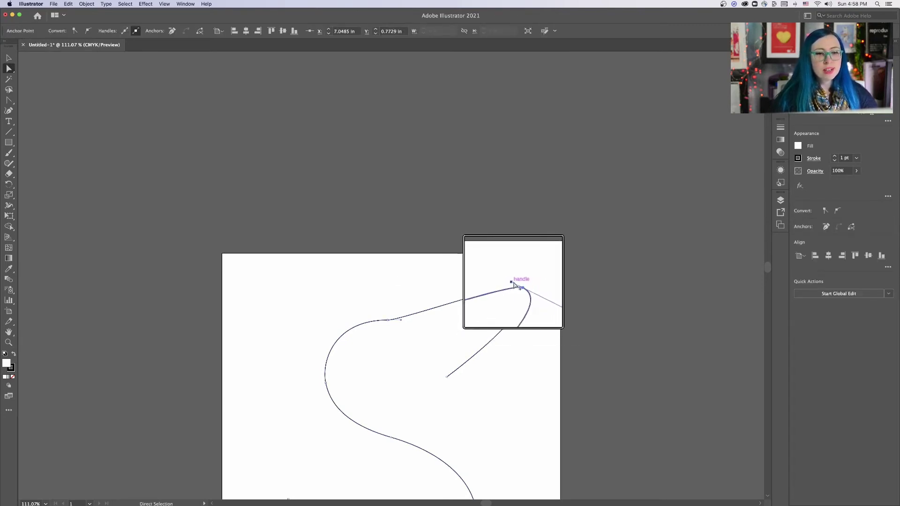
mouse_move(511, 279)
left_mouse_down()
mouse_move(496, 225)
mouse_move(530, 195)
mouse_move(418, 275)
mouse_move(485, 289)
mouse_move(512, 282)
mouse_move(516, 162)
mouse_move(486, 136)
mouse_move(444, 183)
mouse_move(512, 284)
left_mouse_up()
key("shift+c")
key("a")
key("super+z")
key("super+z")
key("super+z")
key("super+z")
key("super+z")
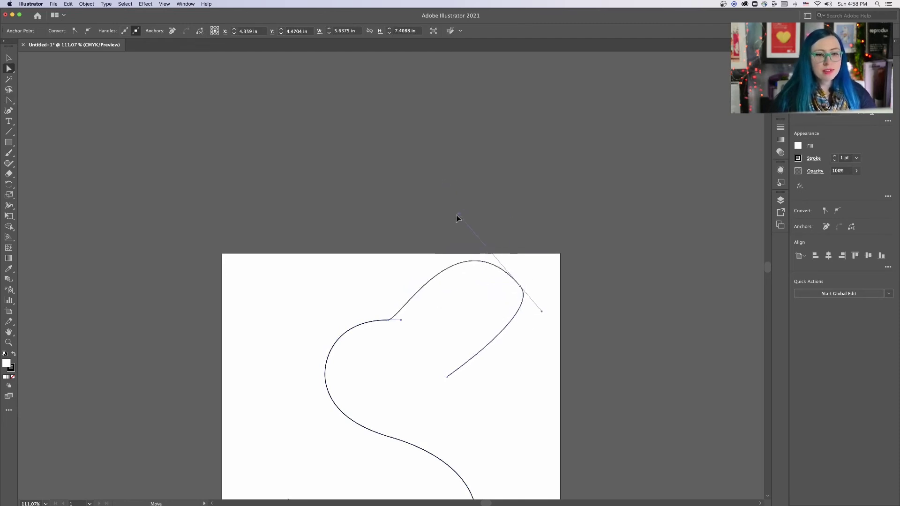
left_click(588, 322)
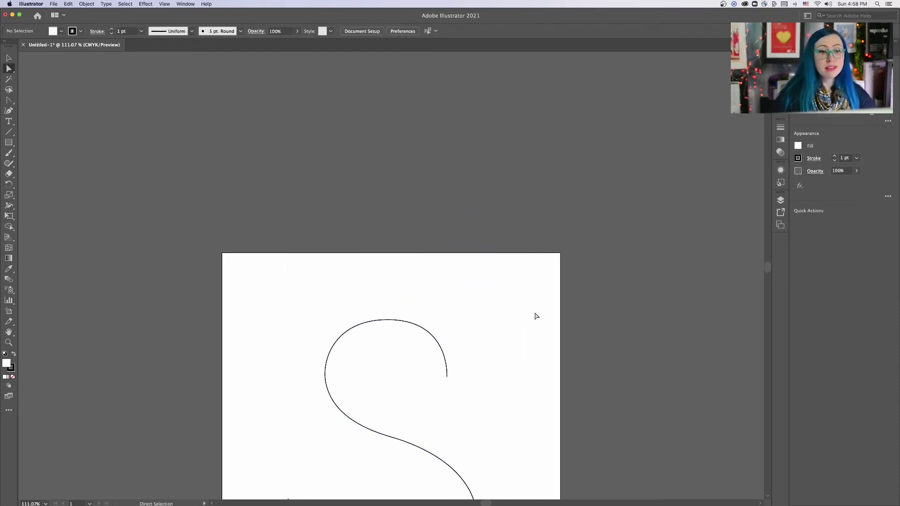
scroll(535, 302, "down", 10)
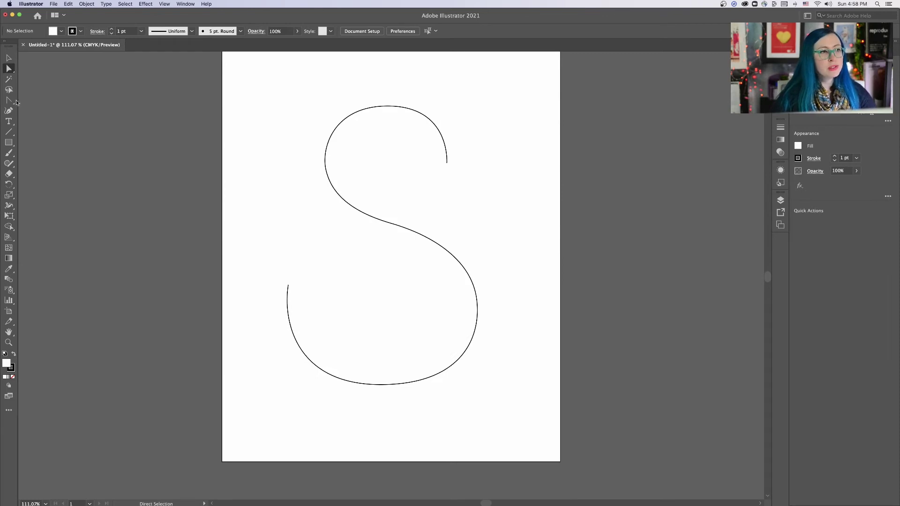
Step: Select the S's top anchor (X 3.9179 in, Y 1.5814 in) and choose the Delete Anchor Point tool
left_click_drag(14, 101, 60, 123)
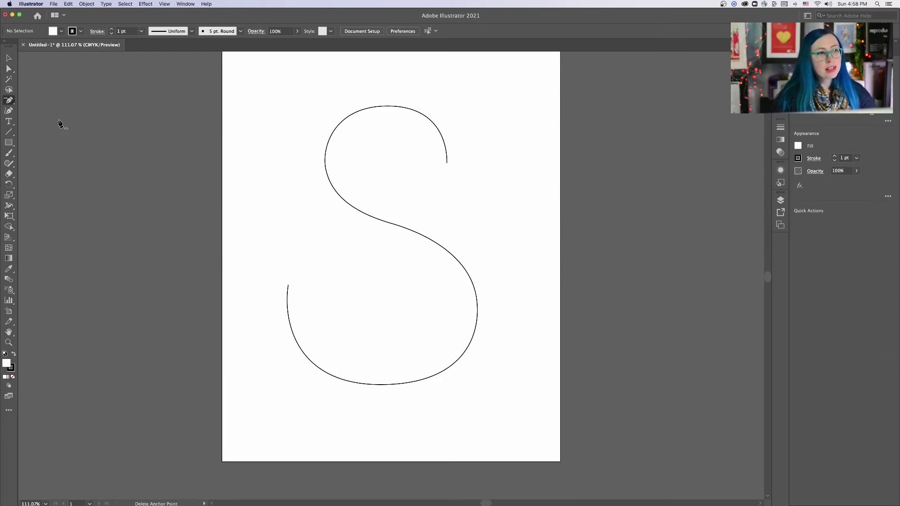
left_click(8, 69)
left_click(345, 120)
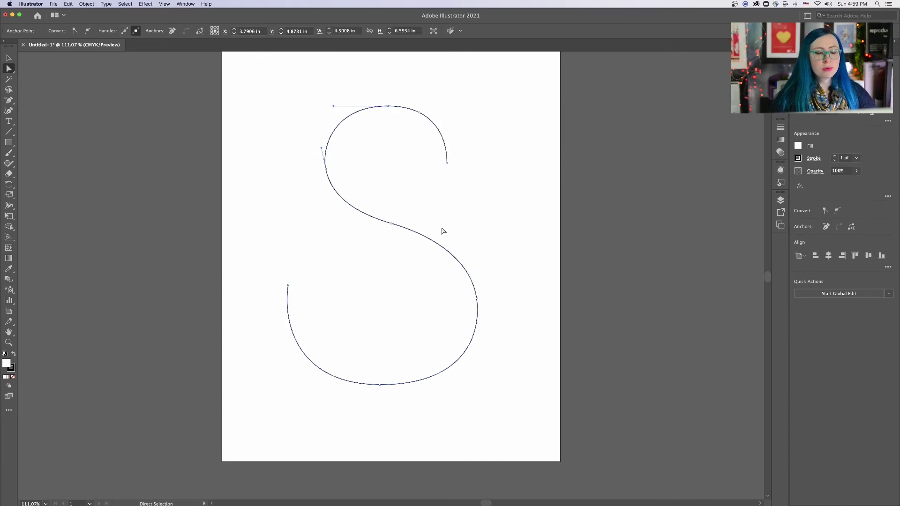
left_click(388, 107)
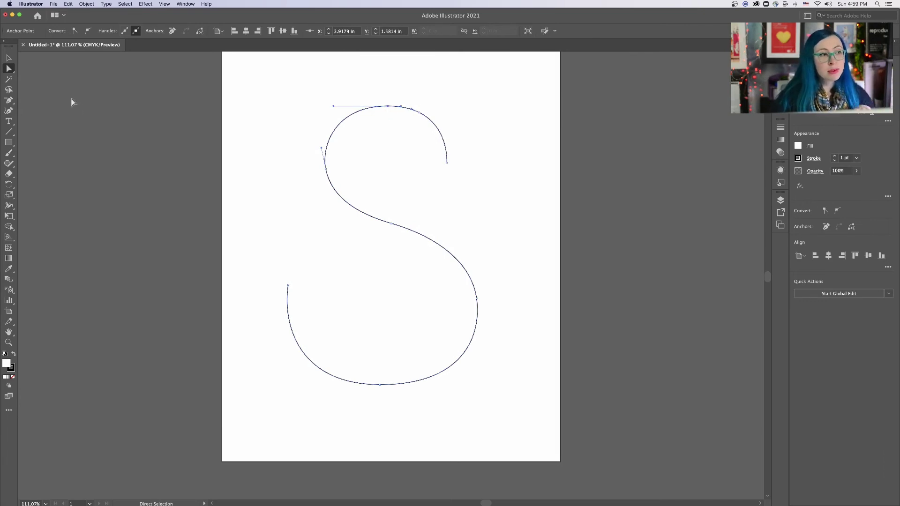
left_click_drag(9, 100, 44, 123)
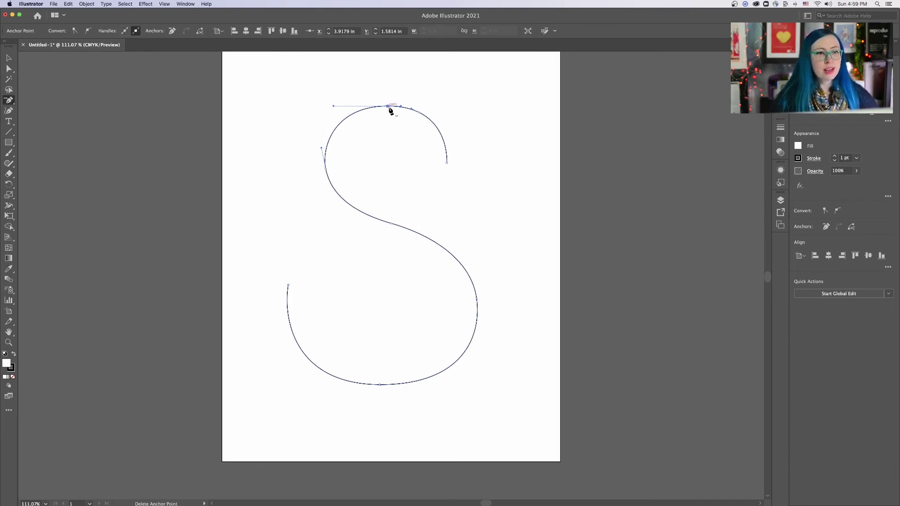
Step: Delete the top anchor and a second anchor, flattening the S's top hook
left_click(389, 107)
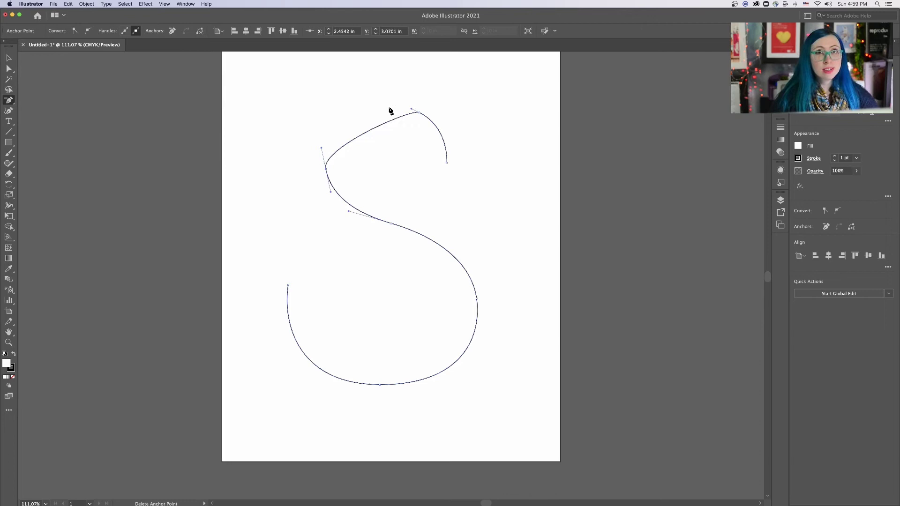
key("plus")
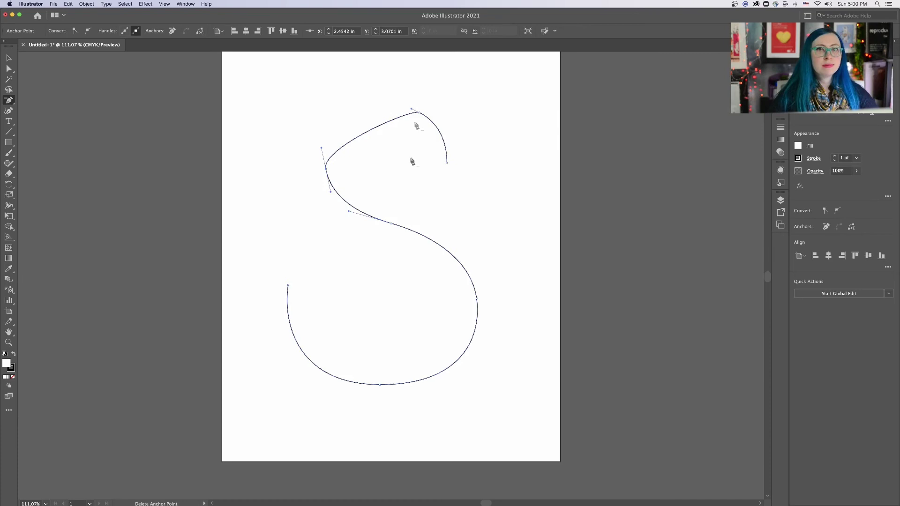
left_click(417, 113)
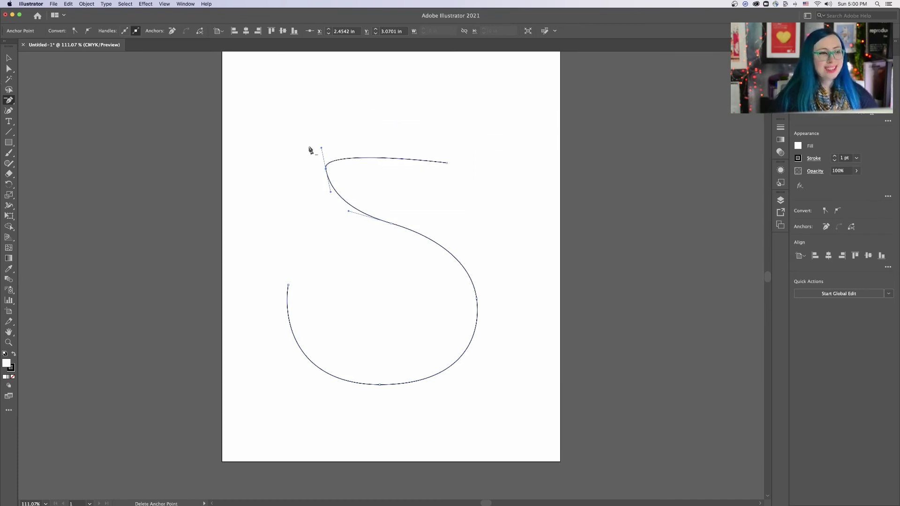
Step: Add a new anchor on the flattened top and drag it and its handles up to round the arch
left_click_drag(8, 99, 44, 108)
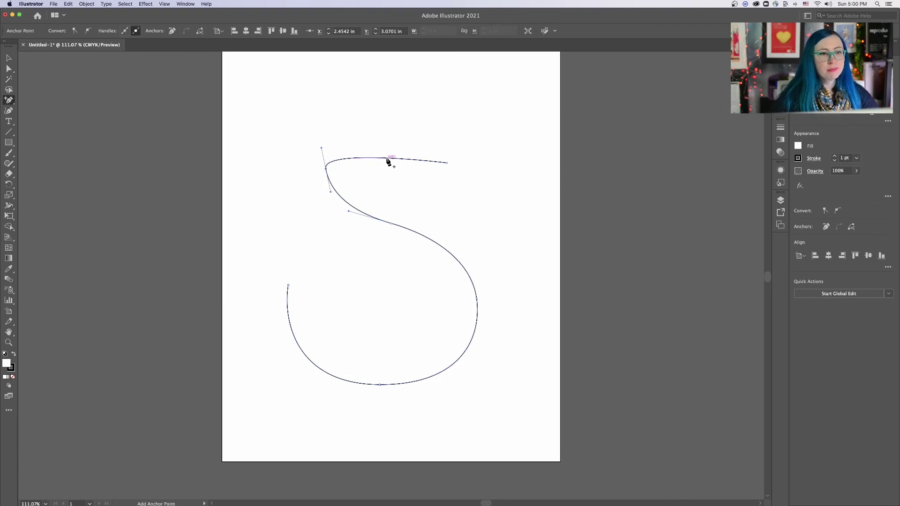
left_click(386, 159)
left_click(7, 67)
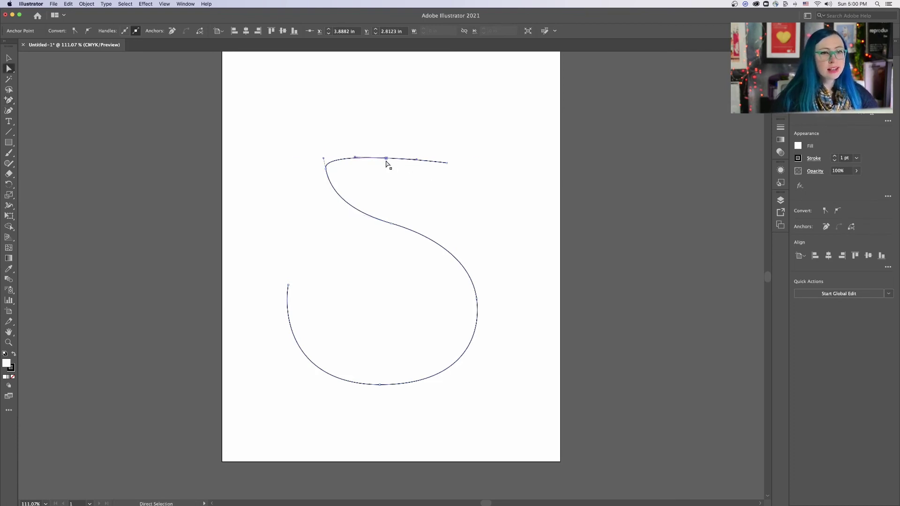
left_click_drag(386, 160, 319, 94)
left_click_drag(417, 92, 452, 90)
left_click_drag(388, 91, 387, 101)
left_click(491, 230)
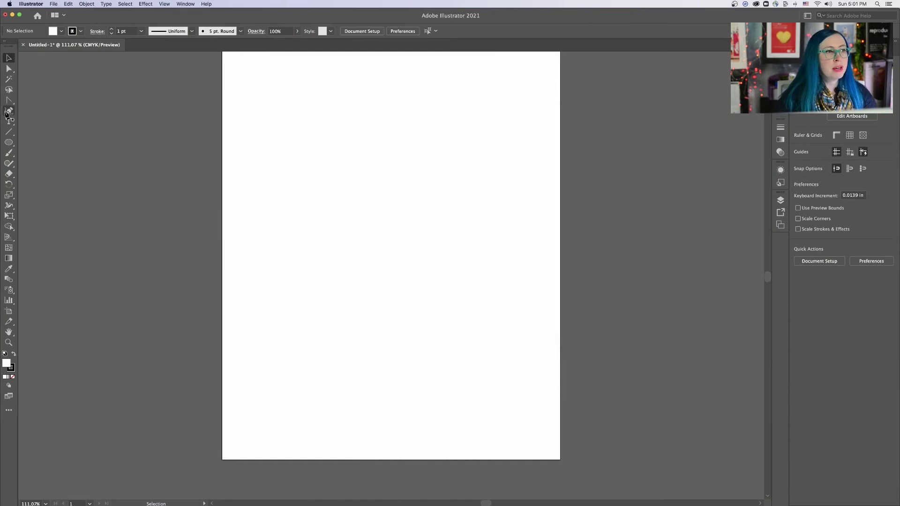
Step: Begin the blob with the Pen tool, placing smooth curved anchors down the left side
left_click(7, 112)
left_click(8, 100)
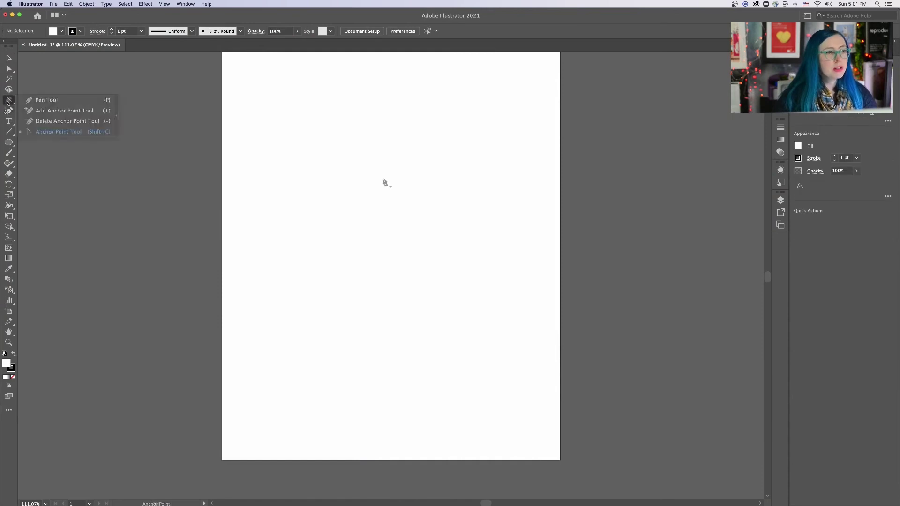
left_click(376, 139)
left_click_drag(295, 175, 293, 223)
left_click_drag(359, 251, 368, 296)
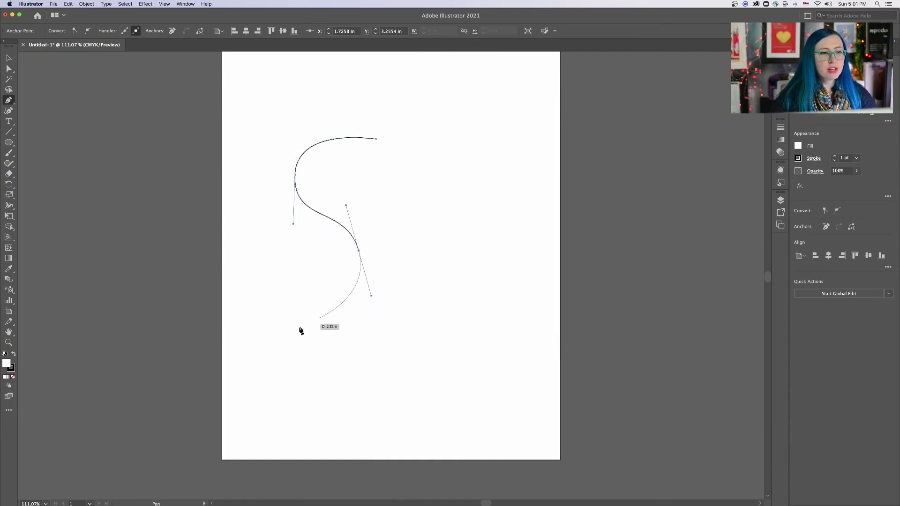
left_click_drag(245, 320, 257, 379)
Step: Curve the outline along the bottom and up the right side, then close it at the first anchor
left_click_drag(398, 342, 458, 376)
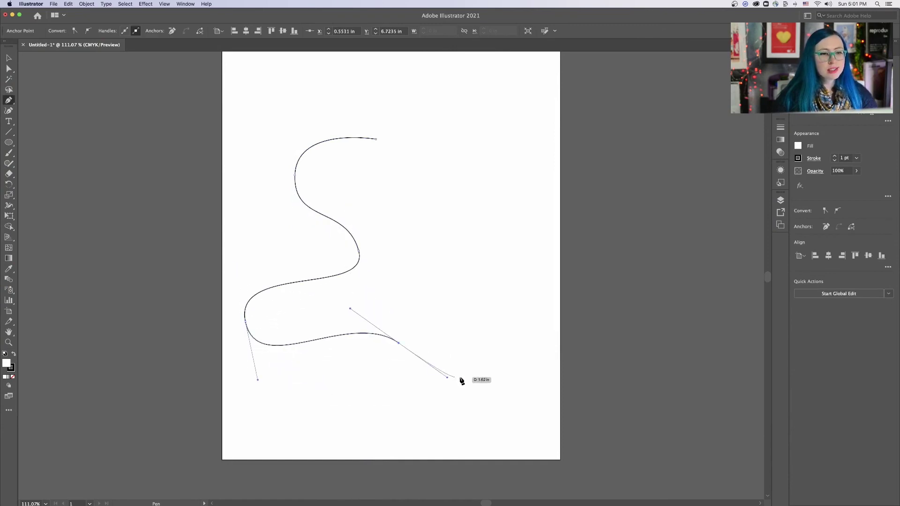
left_click_drag(466, 425, 542, 362)
left_click_drag(487, 275, 441, 266)
left_click_drag(449, 211, 473, 199)
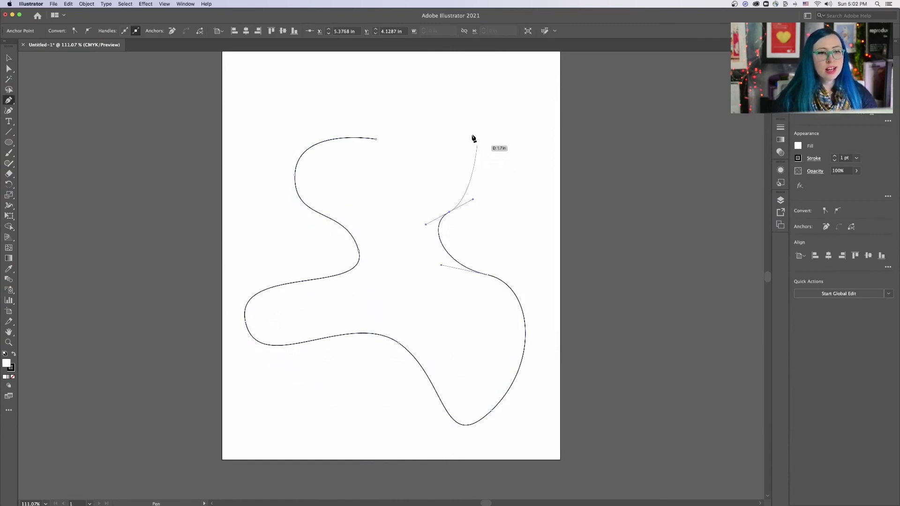
left_click_drag(464, 121, 415, 127)
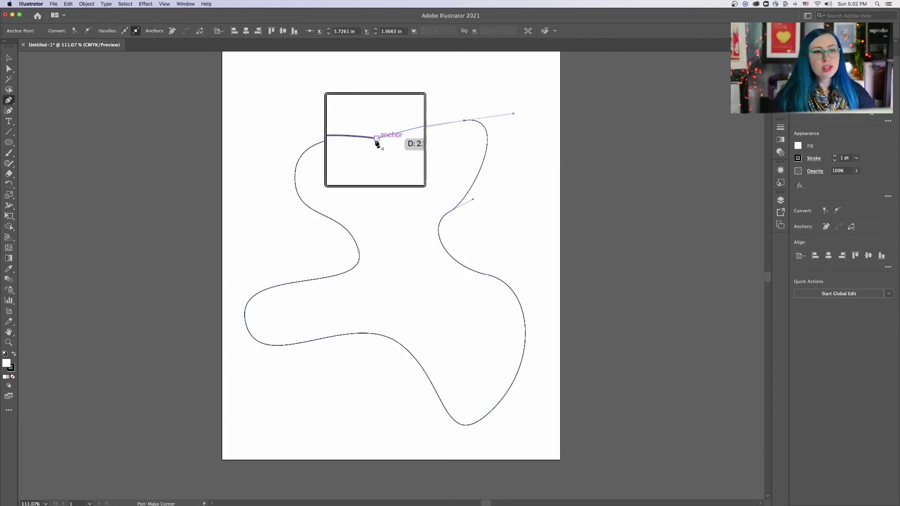
key("alt")
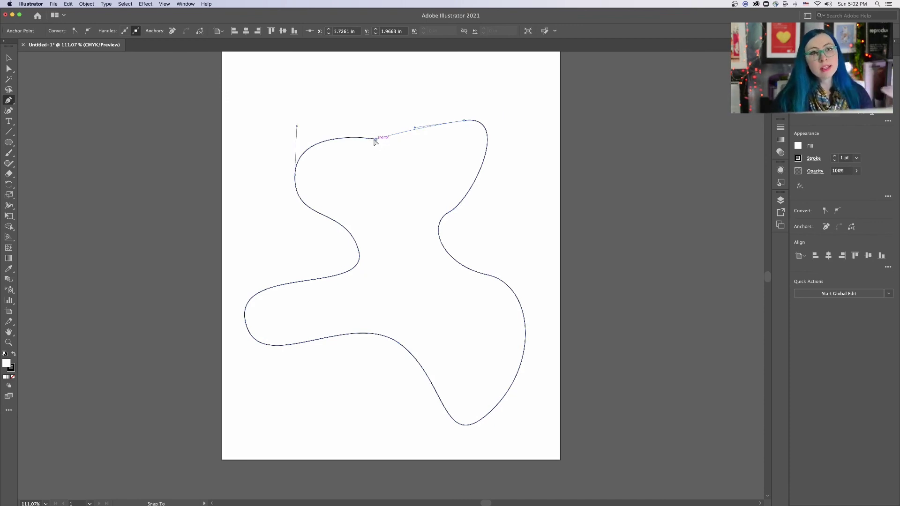
left_click_drag(377, 139, 333, 123)
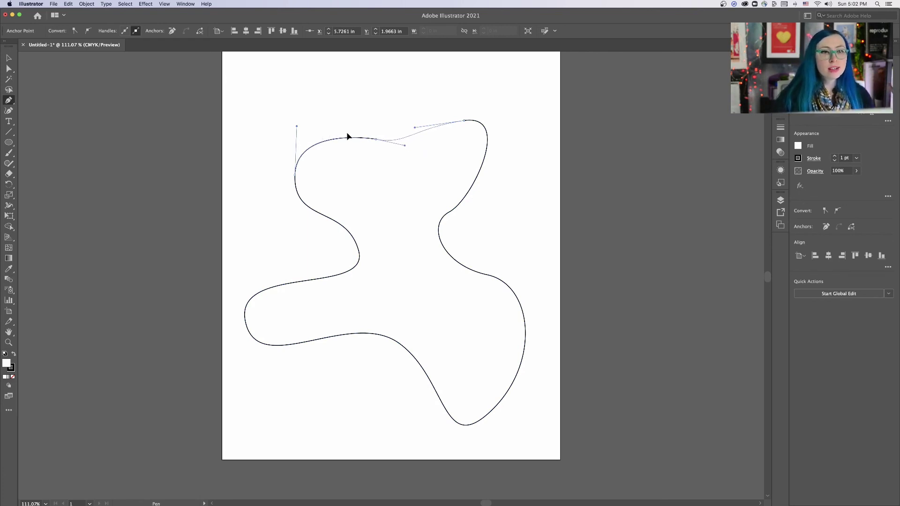
key("a")
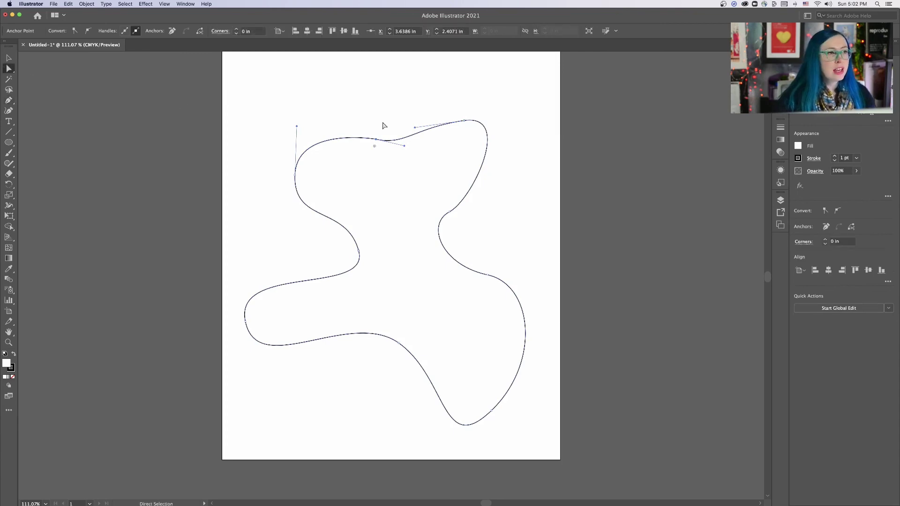